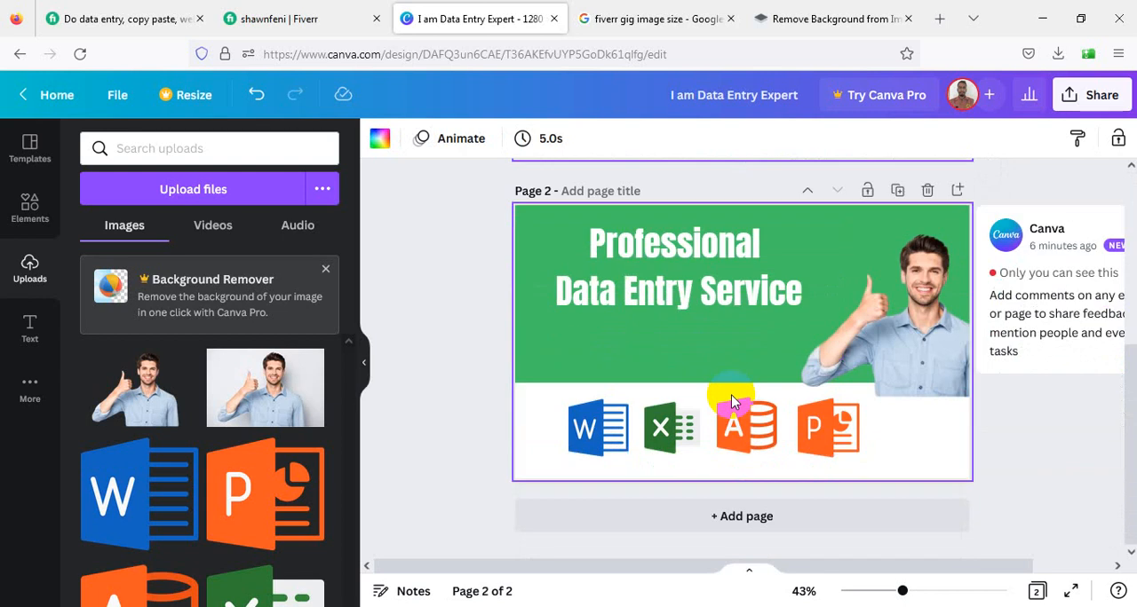
- Add a blank third page to the design and view the sample images in the Fiverr data entry gig's gallery
click(738, 522)
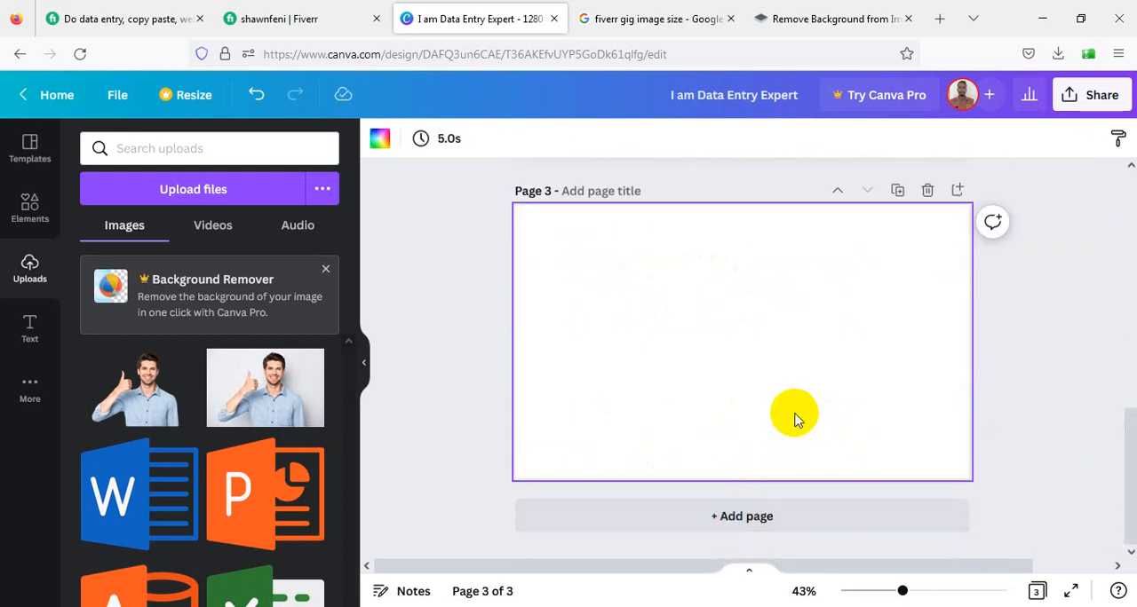
click(165, 9)
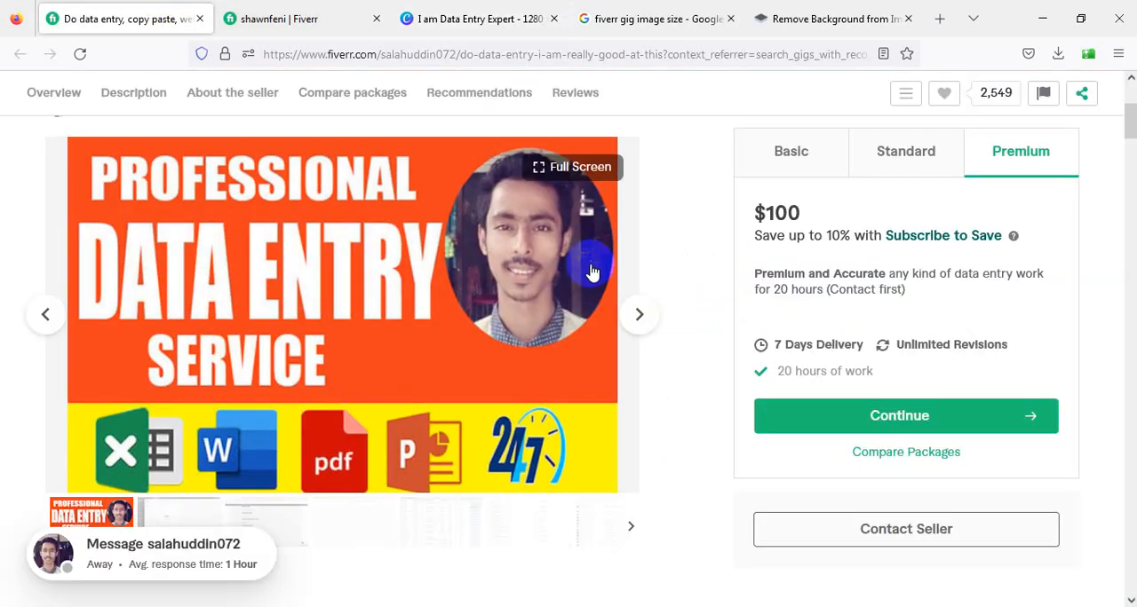
click(641, 314)
click(645, 313)
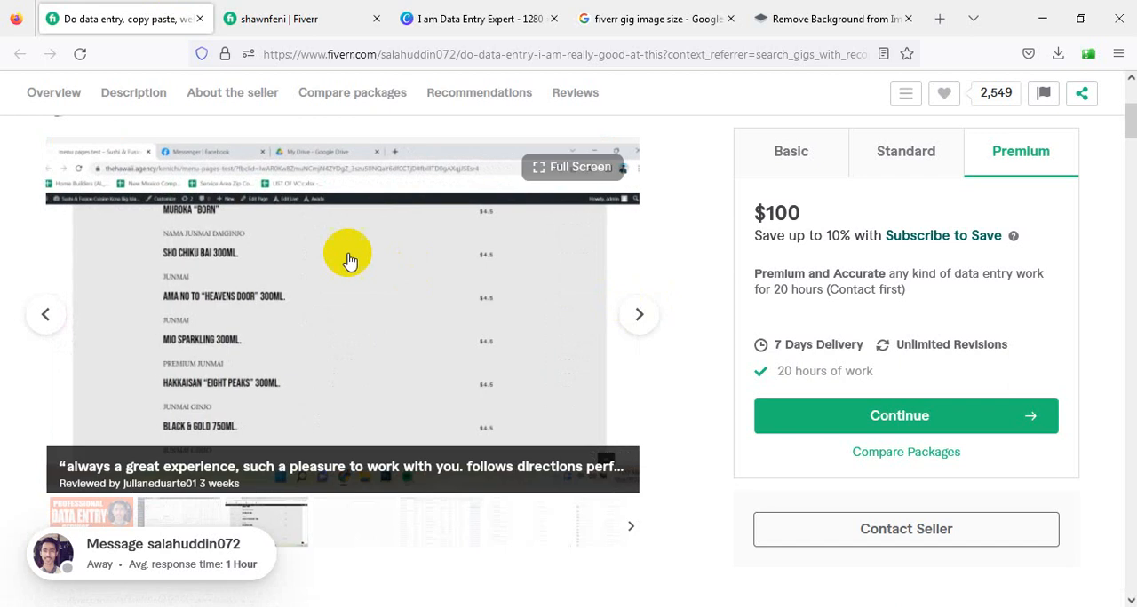
click(835, 19)
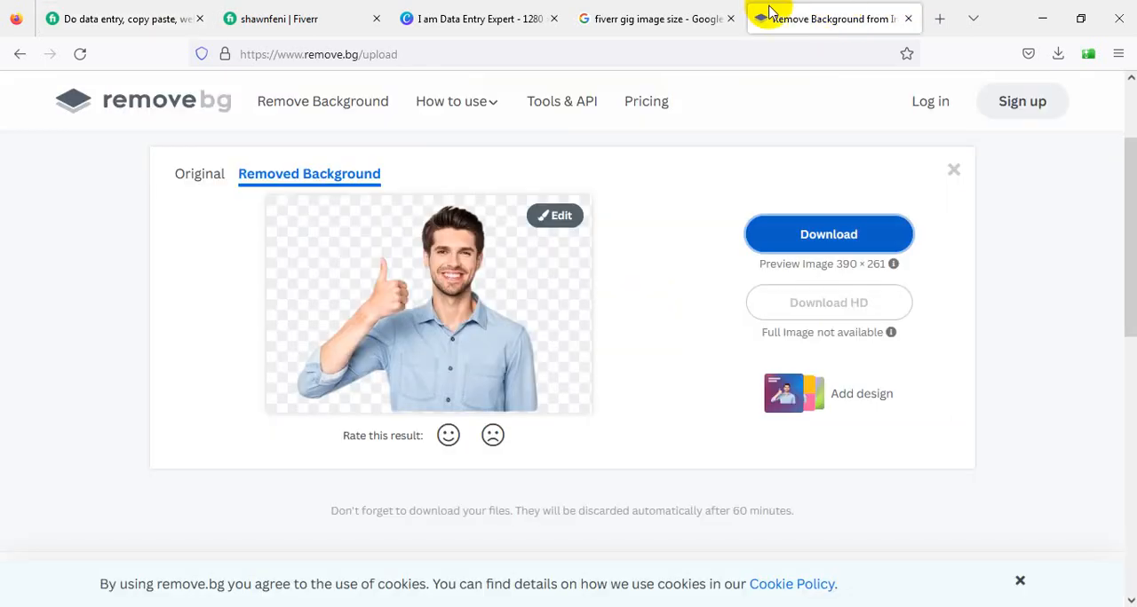
click(660, 11)
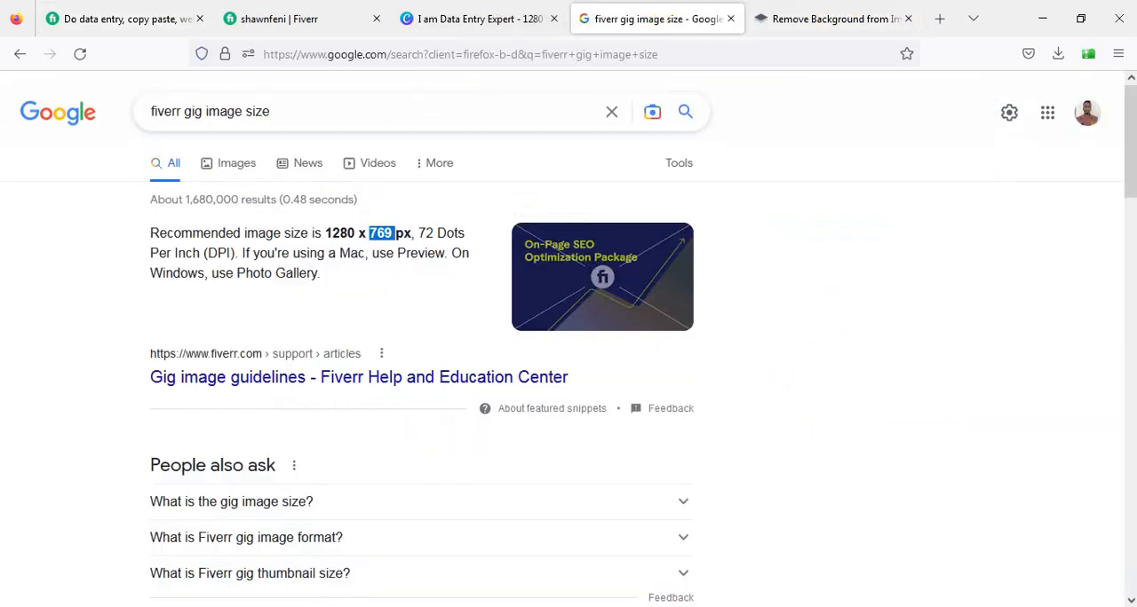
click(269, 606)
click(395, 576)
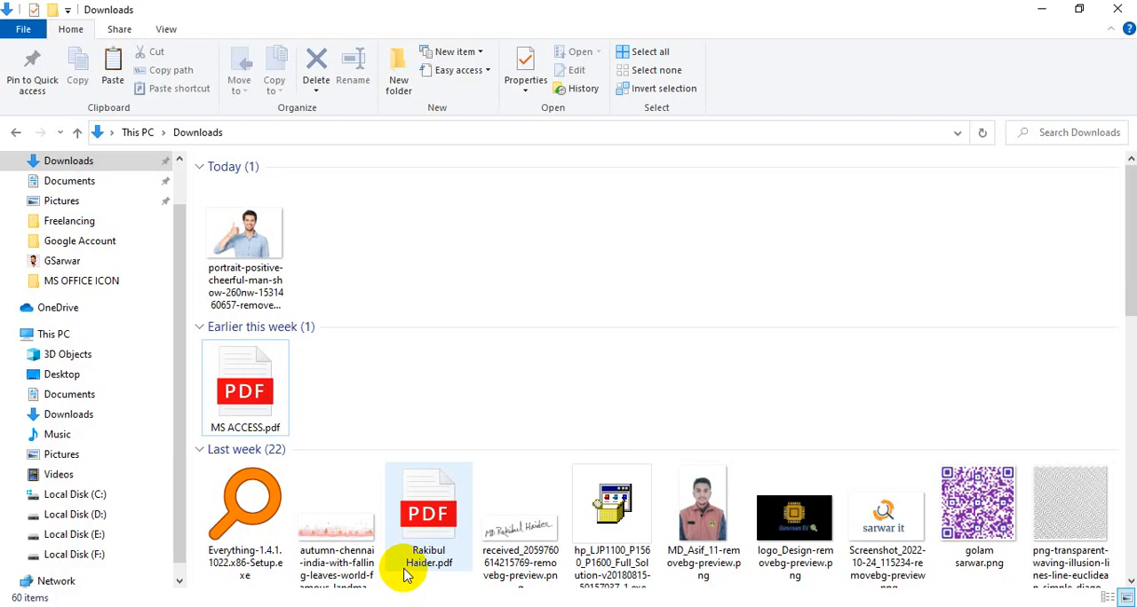
scroll(50, 521, down, 1)
- Open All in One.xlsx from the desktop's Class Work > MS Excel folder and show the start of the delivery sheet
click(1035, 14)
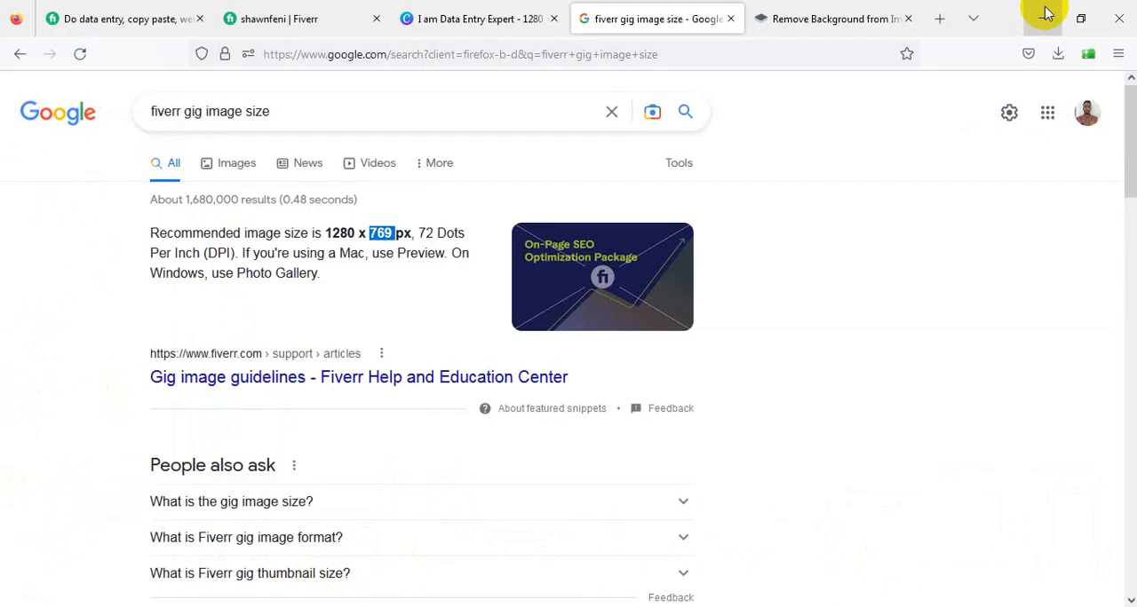
click(1043, 11)
click(1041, 11)
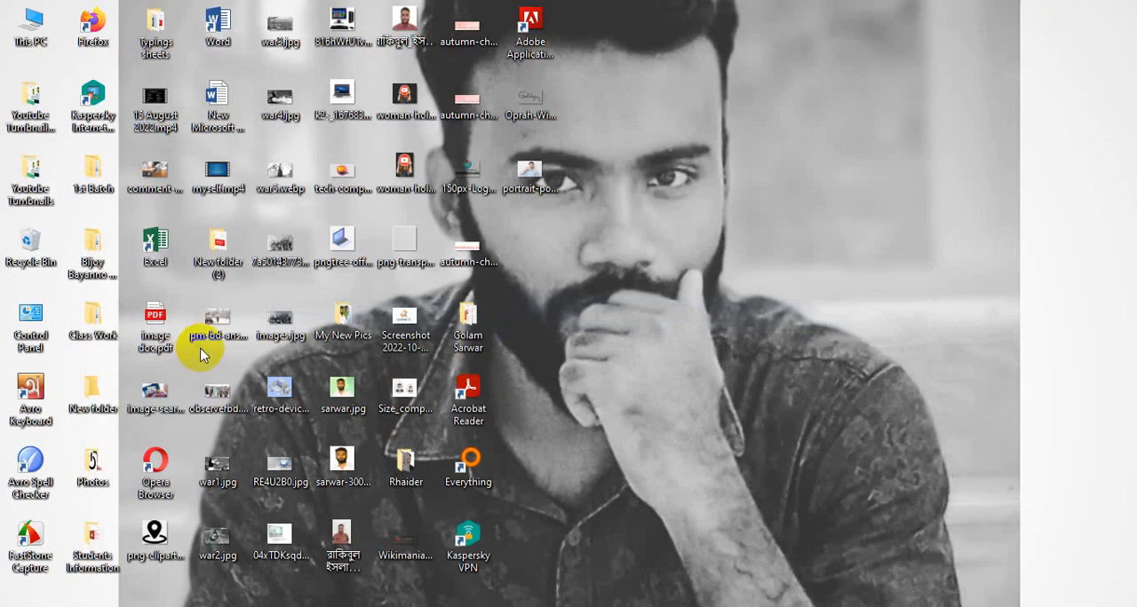
double_click(90, 328)
double_click(284, 201)
click(282, 205)
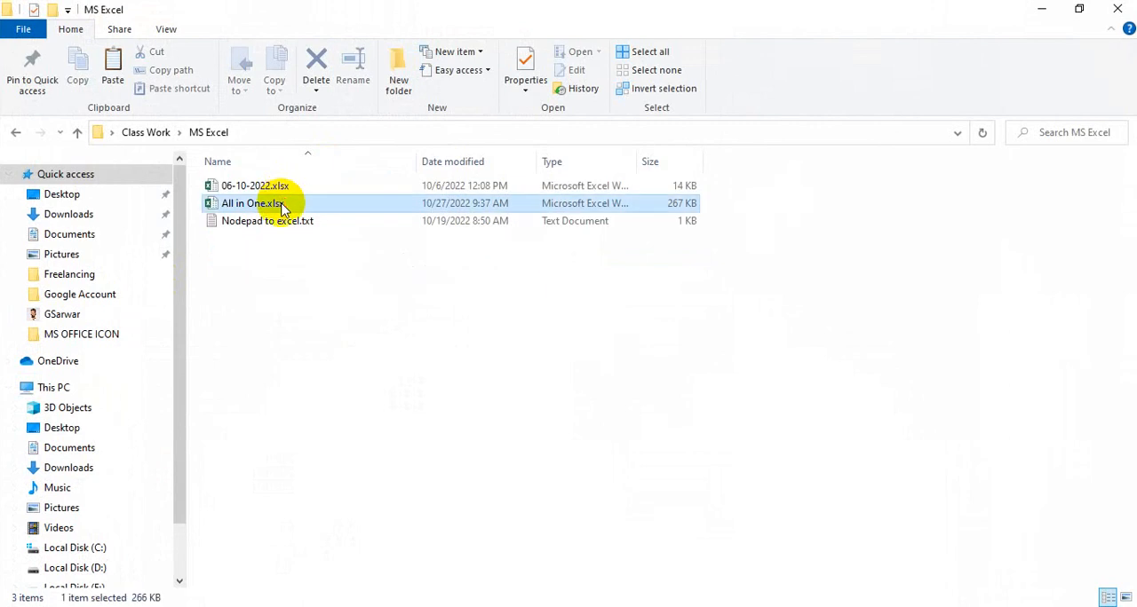
double_click(282, 204)
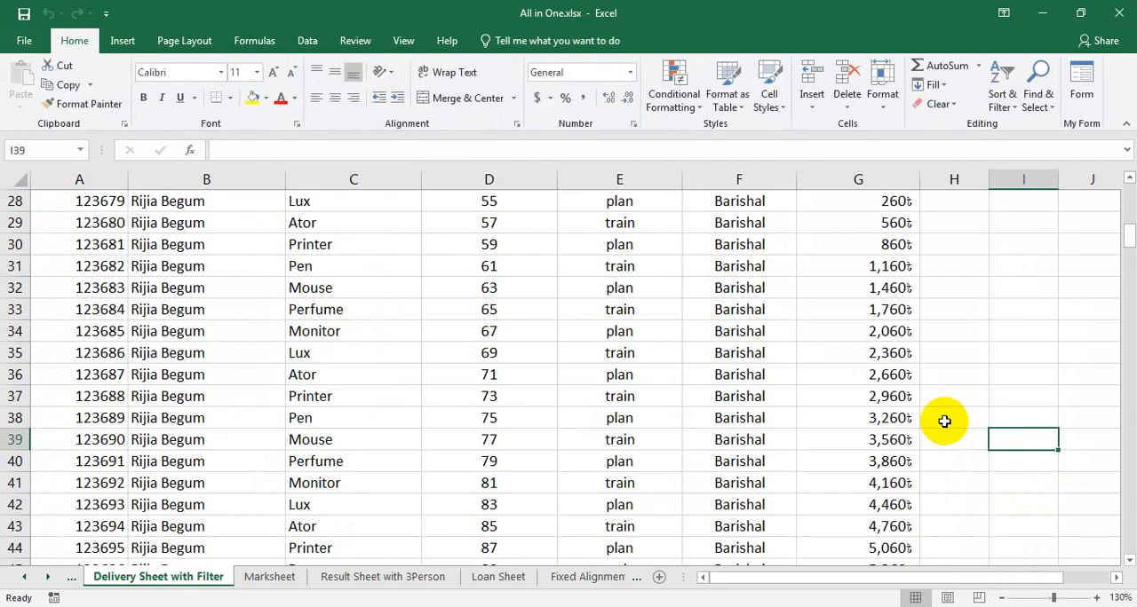
scroll(944, 424, up, 9)
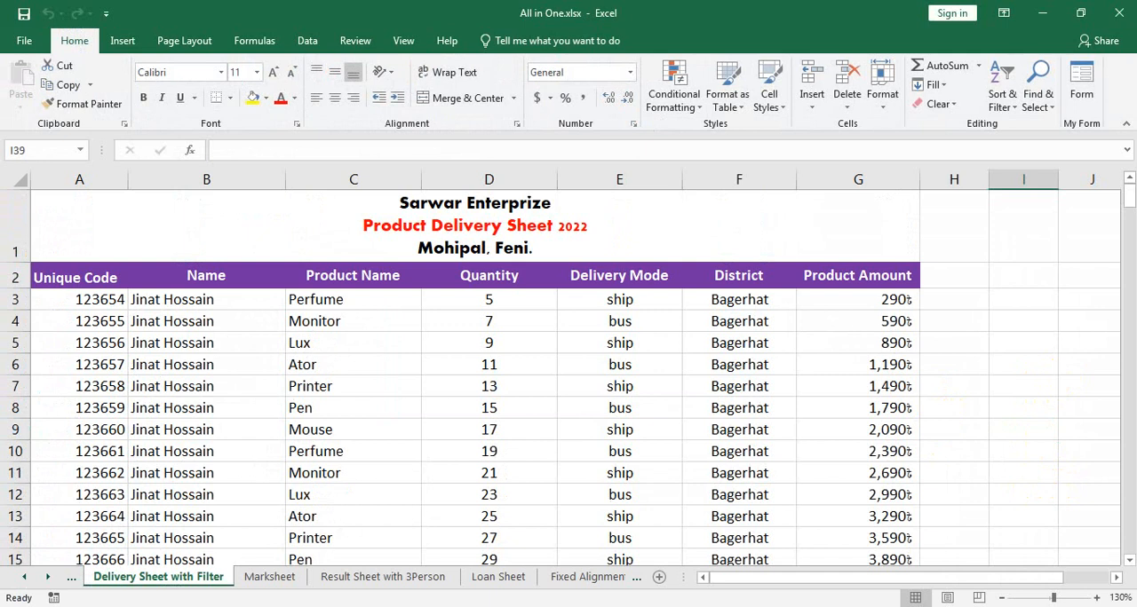
- Try to capture the product delivery sheet with rectangular screen snips
key(super+shift+s)
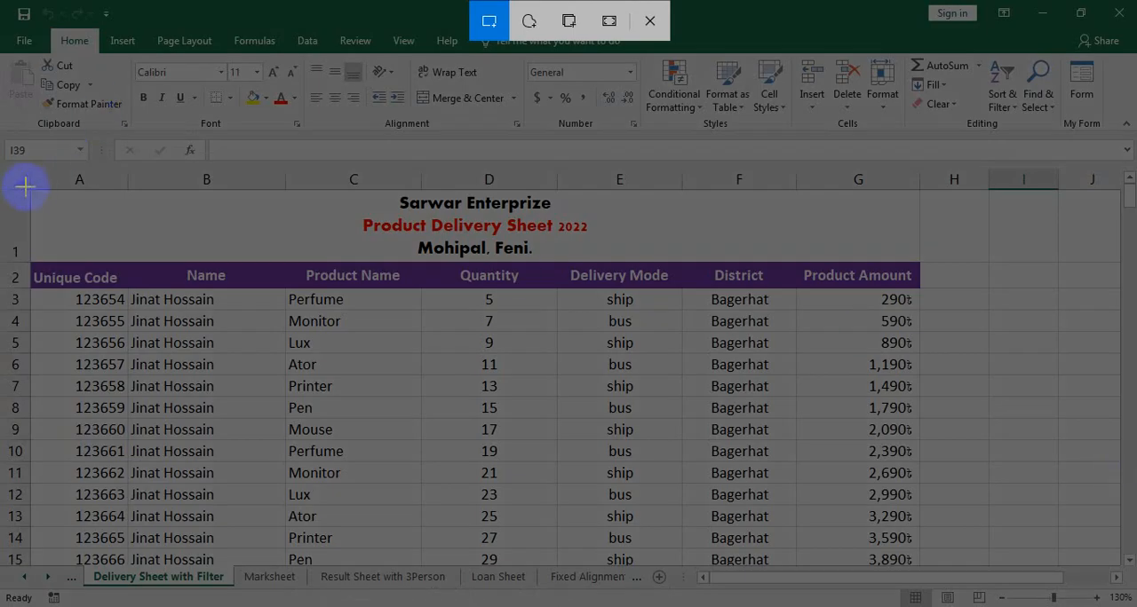
drag(30, 188, 916, 563)
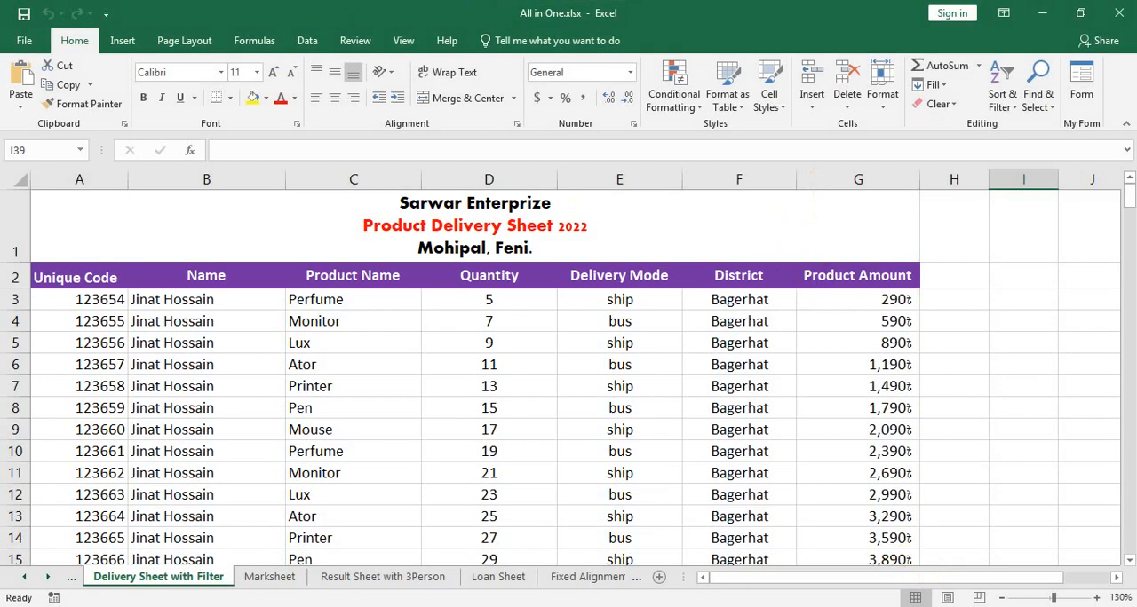
key(super+shift+s)
drag(3, 5, 923, 568)
- Look through the Windows notifications for the captured snip
click(1120, 606)
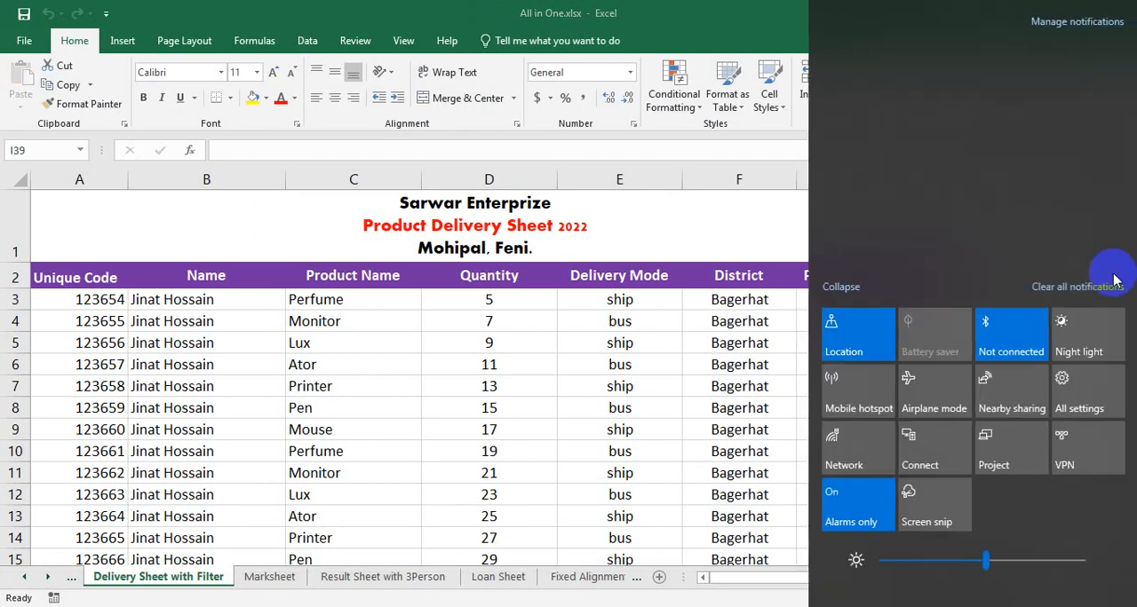
scroll(997, 145, down, 1)
scroll(996, 145, down, 2)
scroll(996, 144, up, 5)
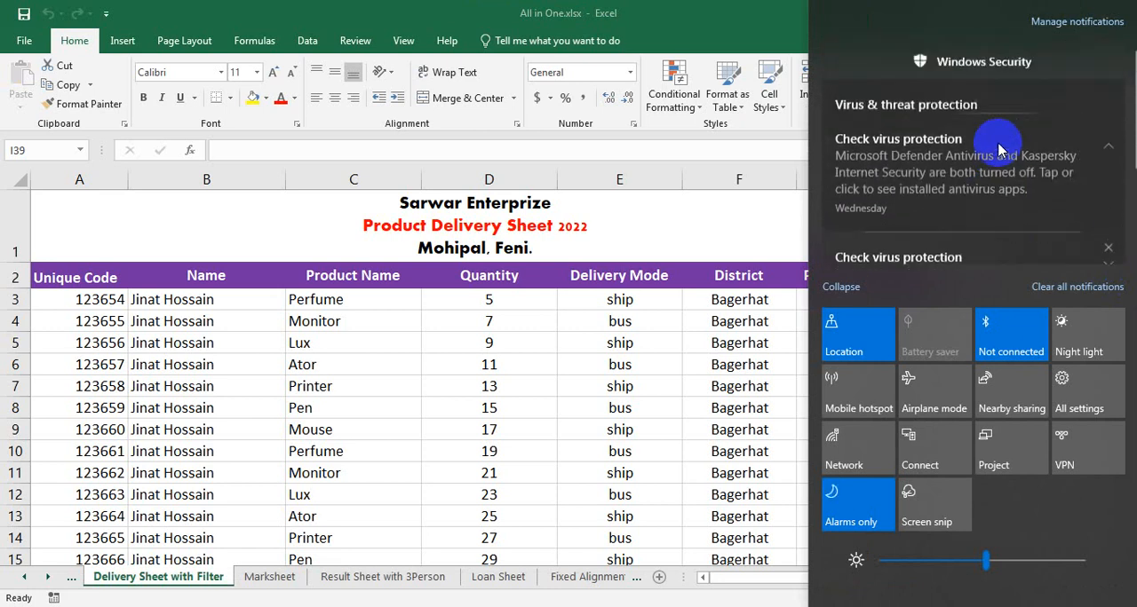
click(749, 7)
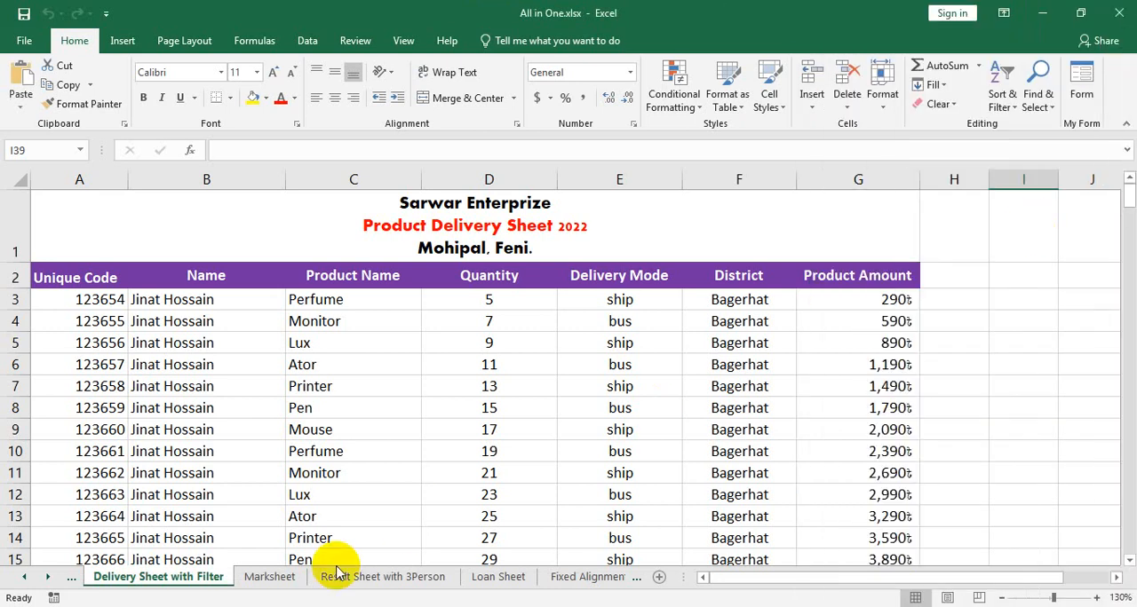
- Search Windows for the Snipping Tool and open it over the workbook
click(80, 591)
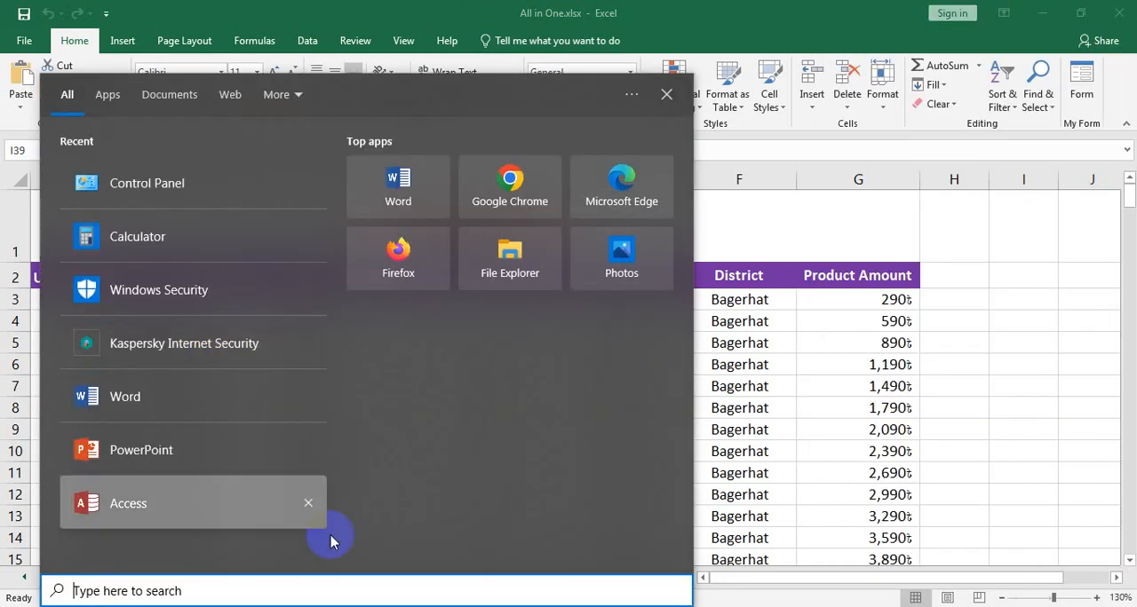
text(ni)
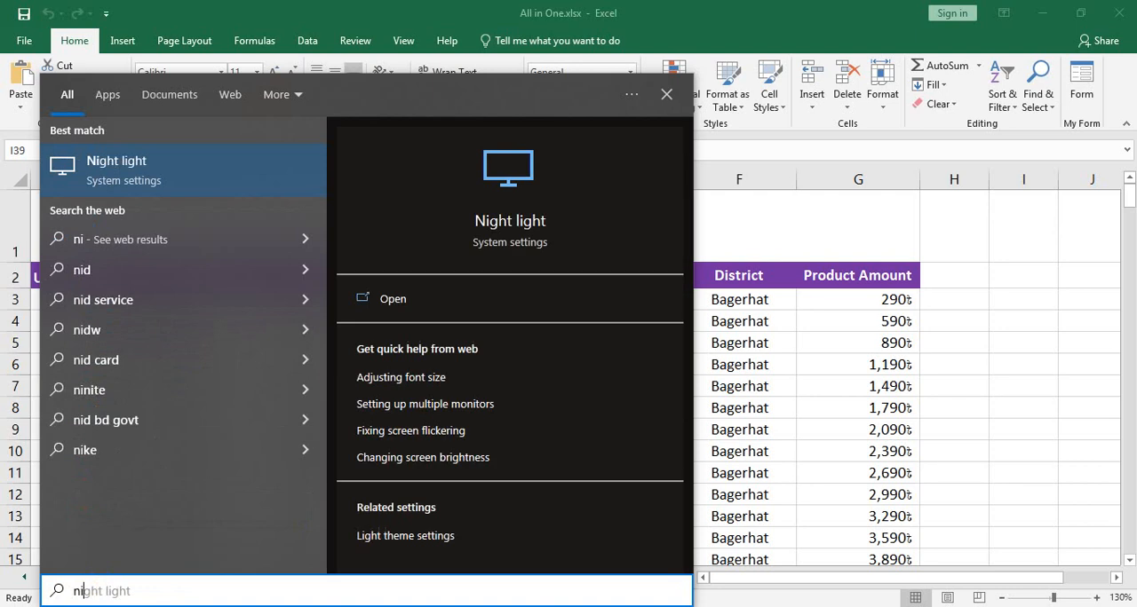
key(BackSpace)
key(BackSpace)
text(sn)
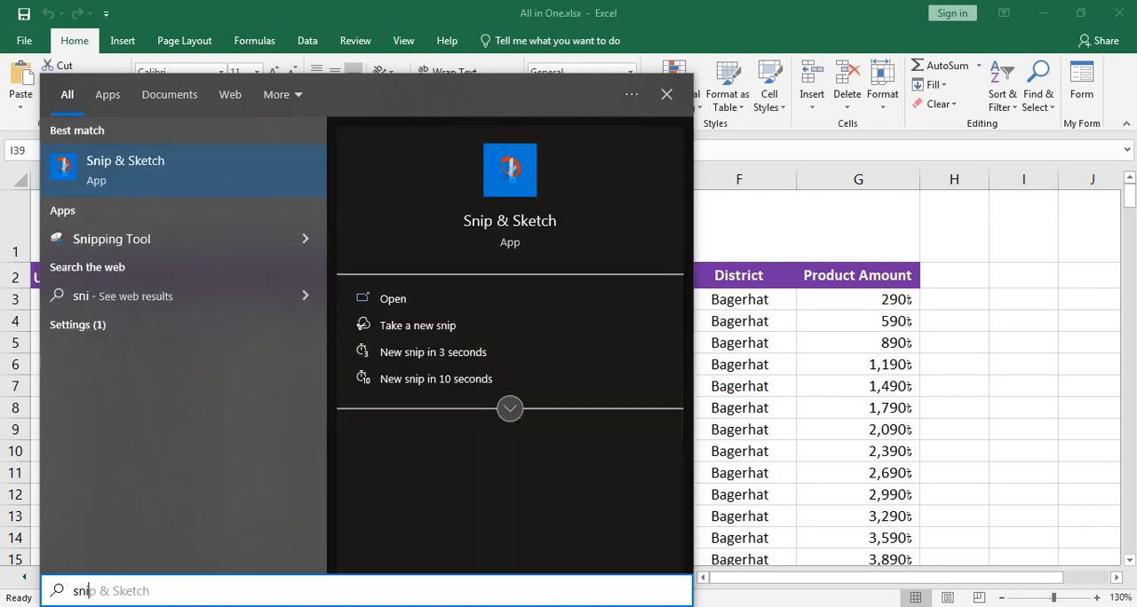
click(182, 239)
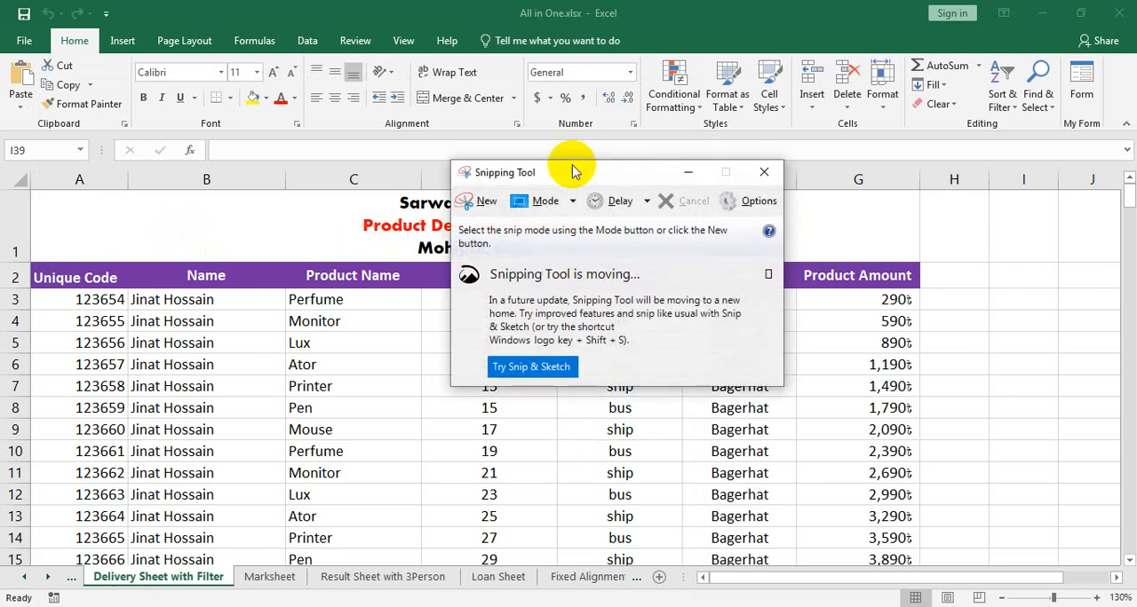
- Capture a new snip of the Excel window with the delivery sheet and save it to the Desktop as Capture.PNG
click(472, 201)
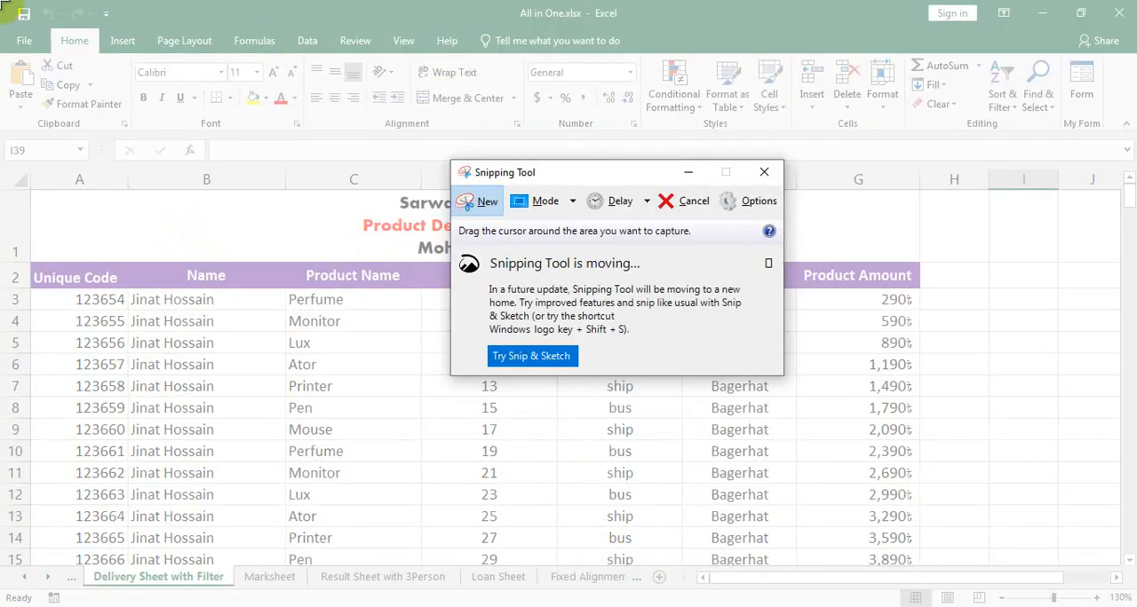
drag(2, 3, 1075, 563)
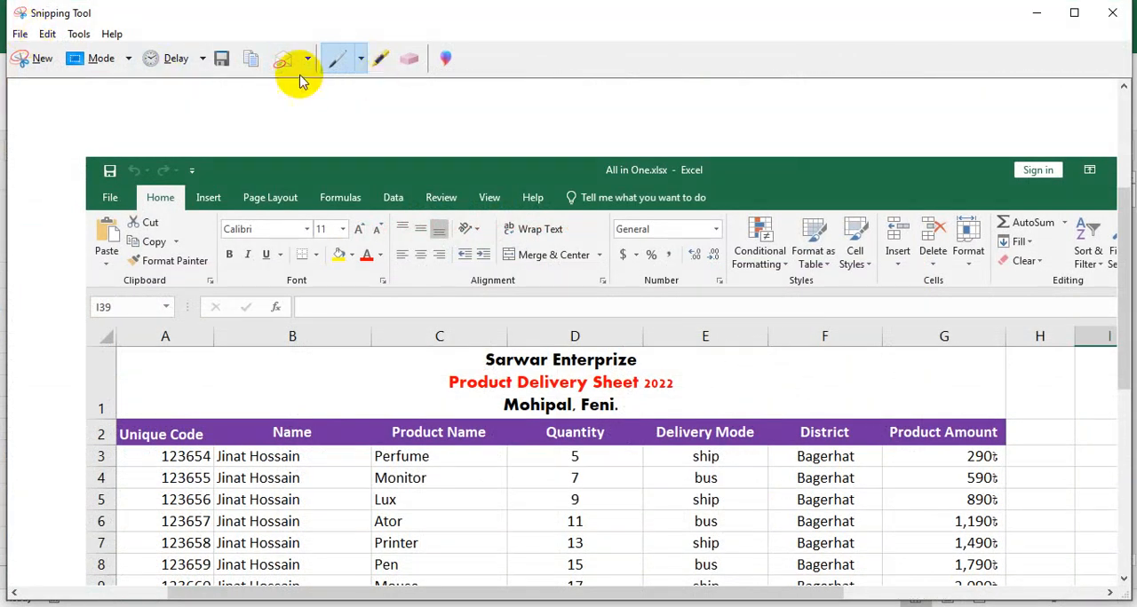
click(222, 58)
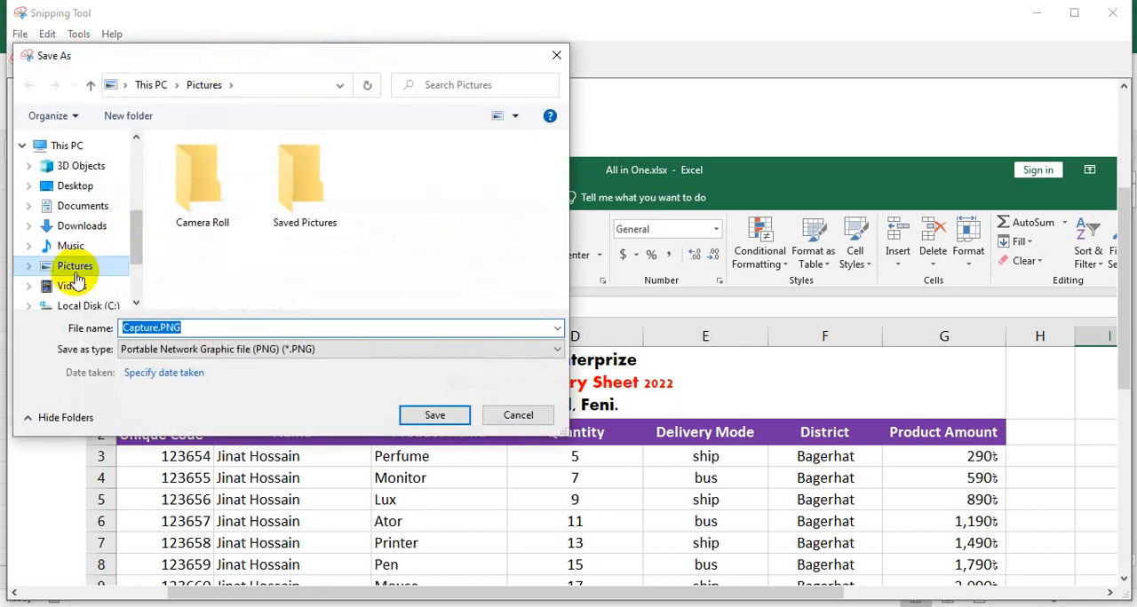
click(75, 185)
click(434, 416)
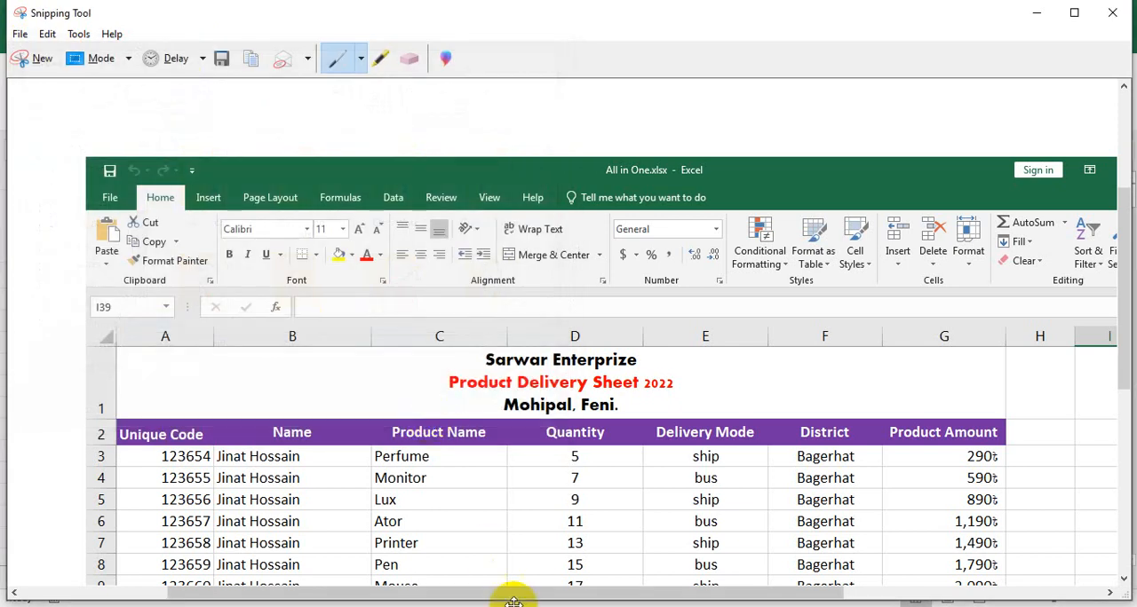
- Switch back to the Canva design in Firefox and upload Capture.PNG from the Desktop
key(alt+Tab)
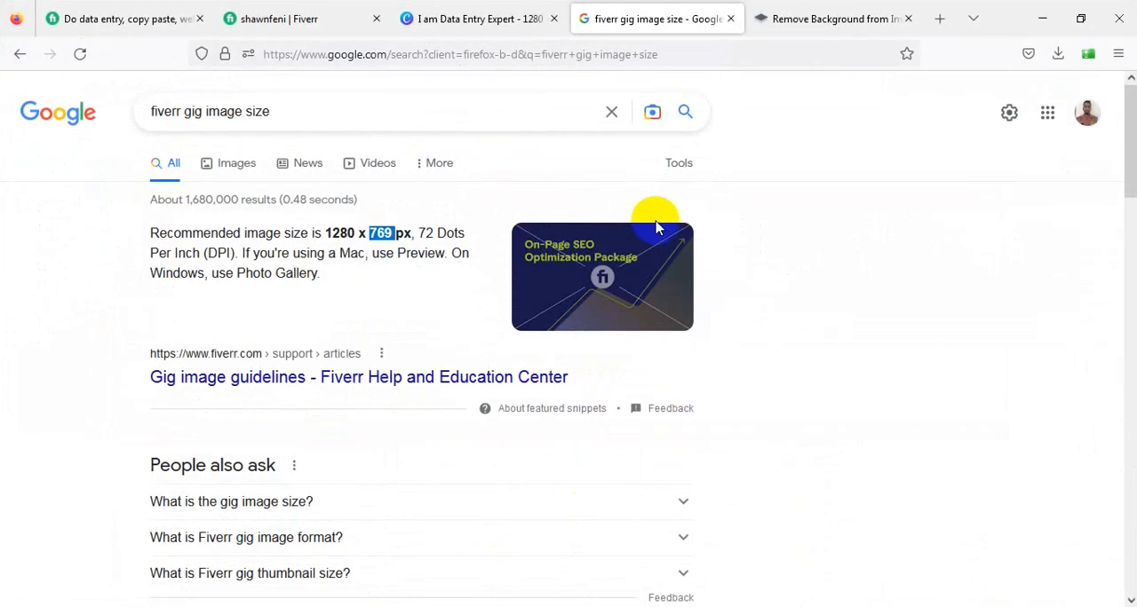
click(436, 19)
click(213, 190)
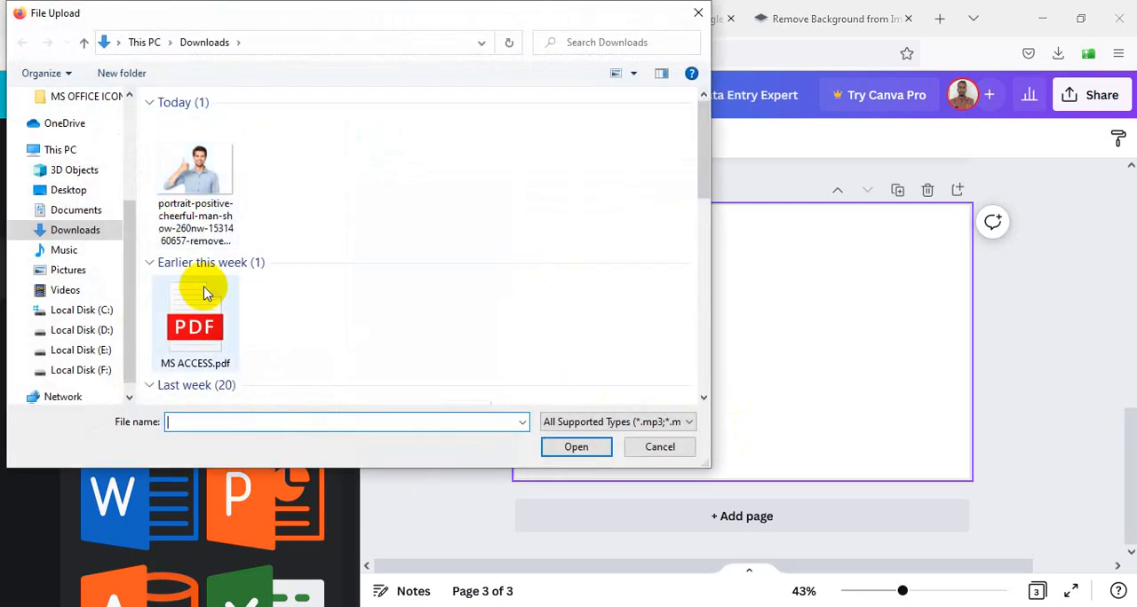
click(69, 190)
scroll(559, 306, down, 1)
scroll(559, 306, down, 3)
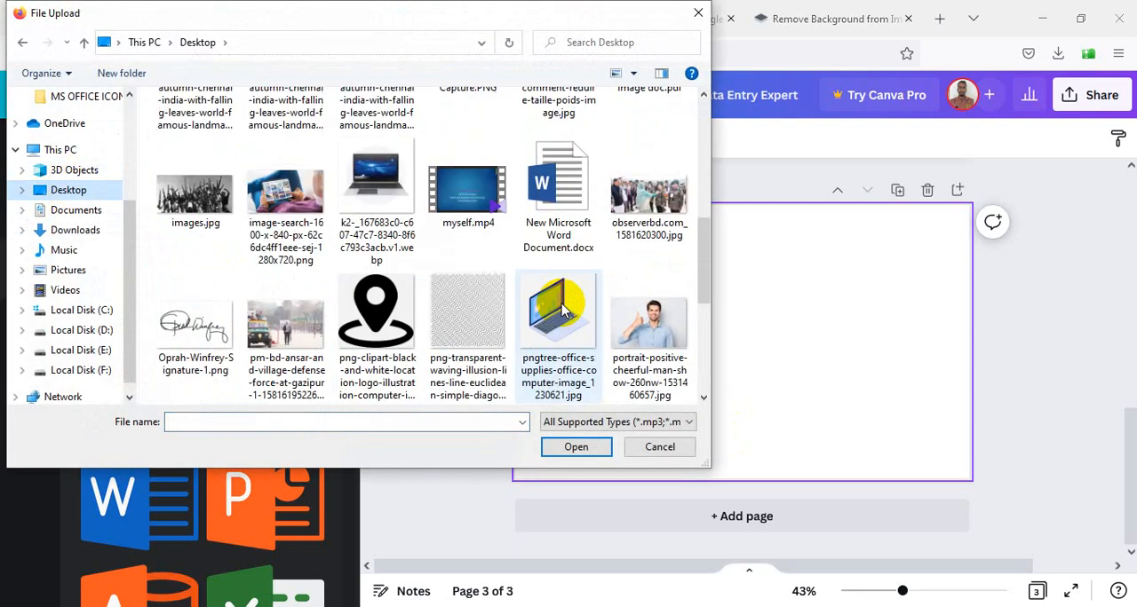
scroll(559, 306, up, 2)
scroll(559, 306, down, 3)
scroll(560, 309, down, 3)
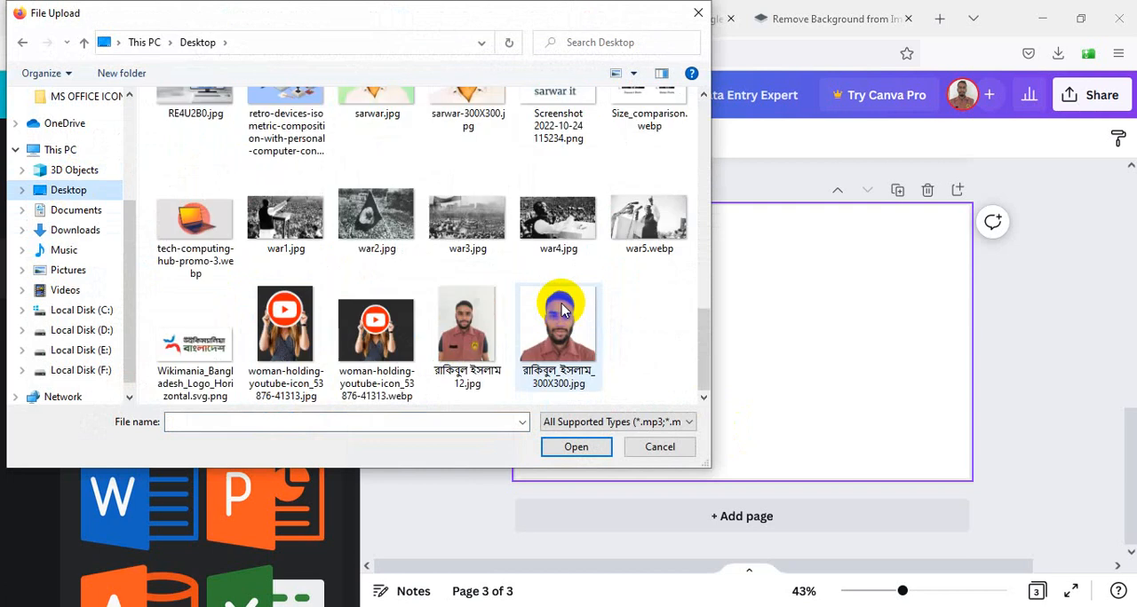
scroll(561, 304, up, 2)
scroll(561, 309, up, 3)
scroll(559, 307, up, 2)
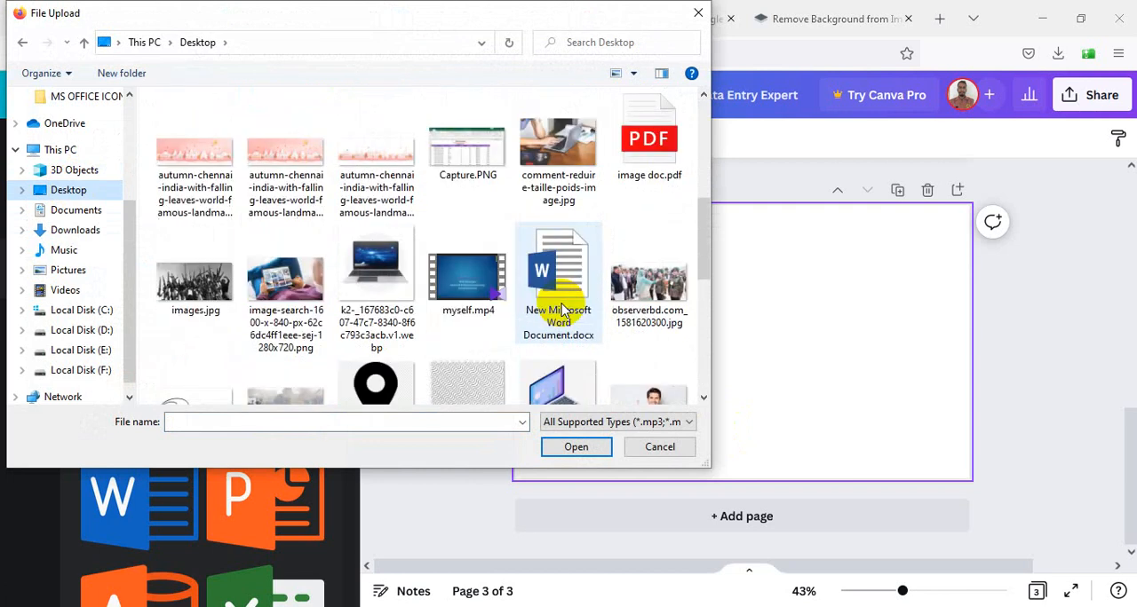
scroll(542, 300, up, 3)
scroll(577, 312, down, 1)
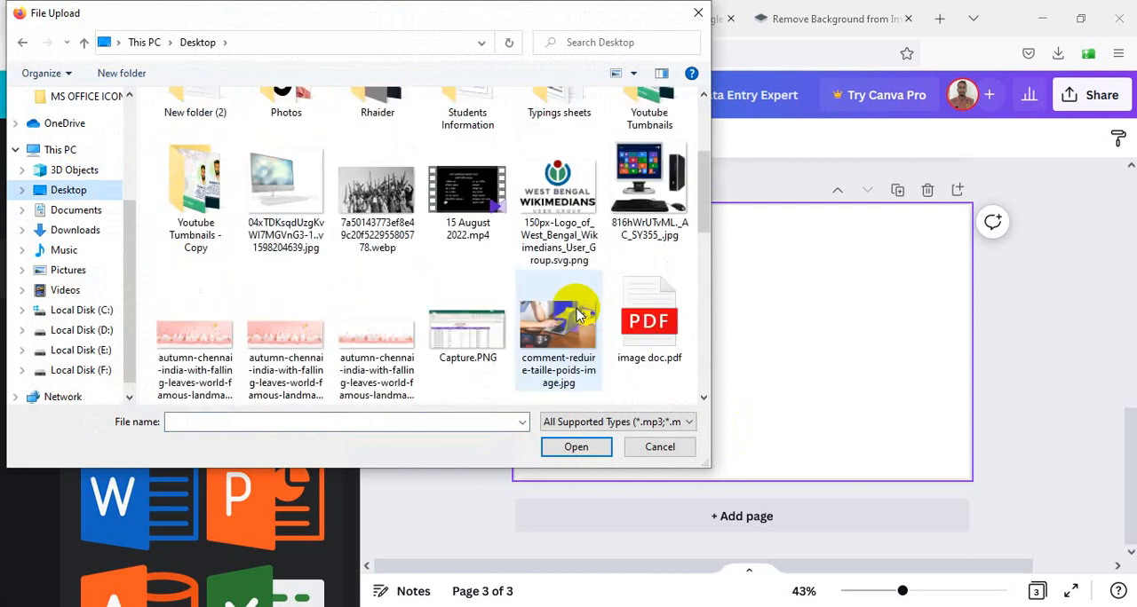
click(467, 337)
click(577, 447)
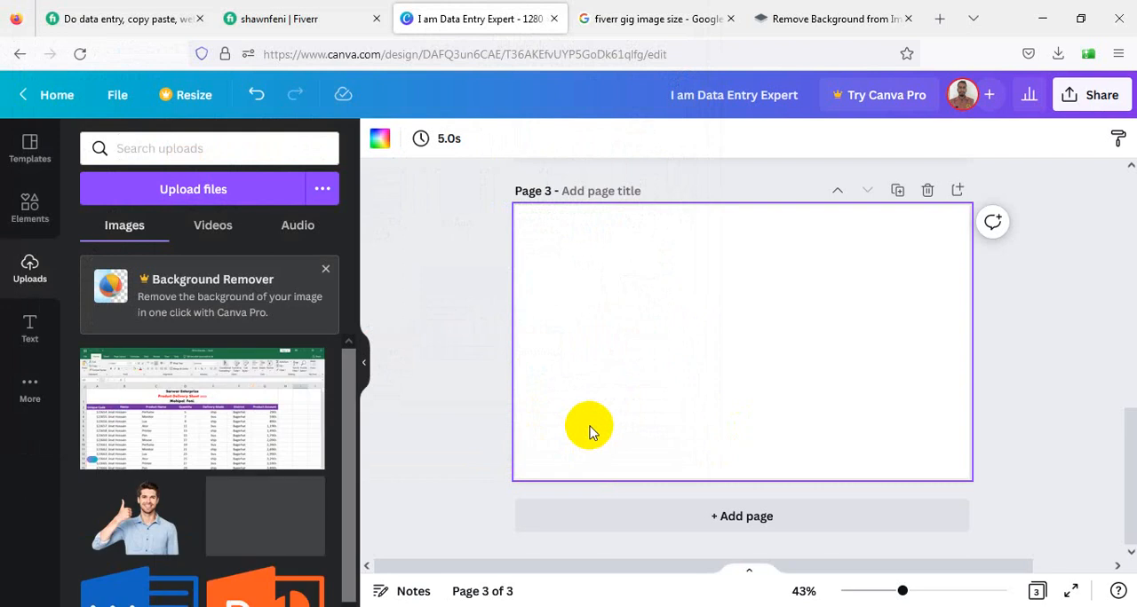
- Review the main cover image of the Fiverr data entry gig and compare it with page 2 of the Canva design
click(138, 7)
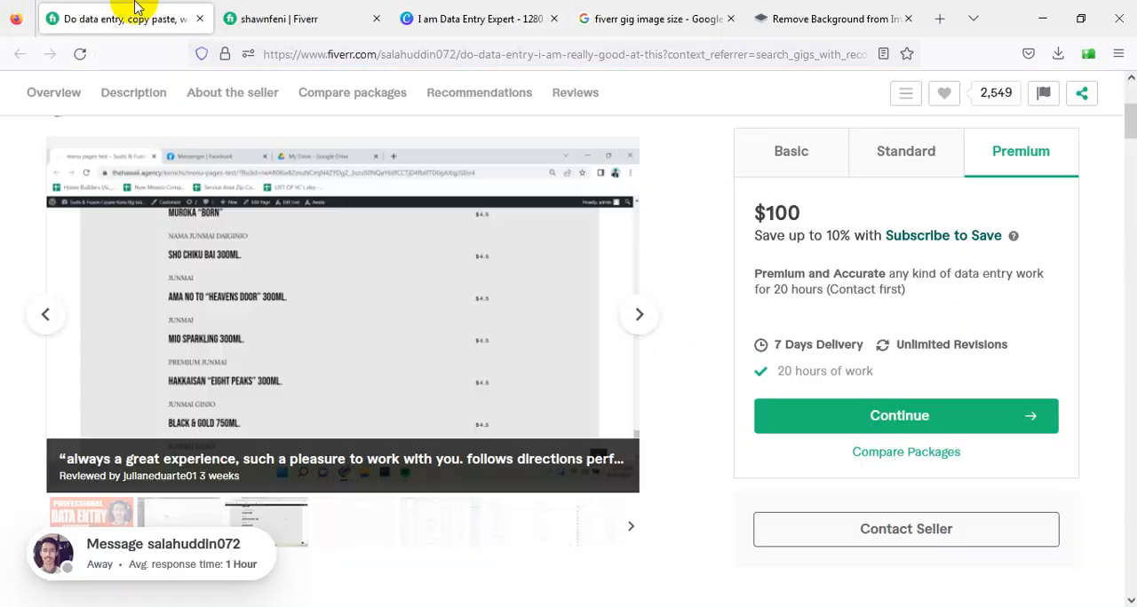
click(60, 341)
click(58, 338)
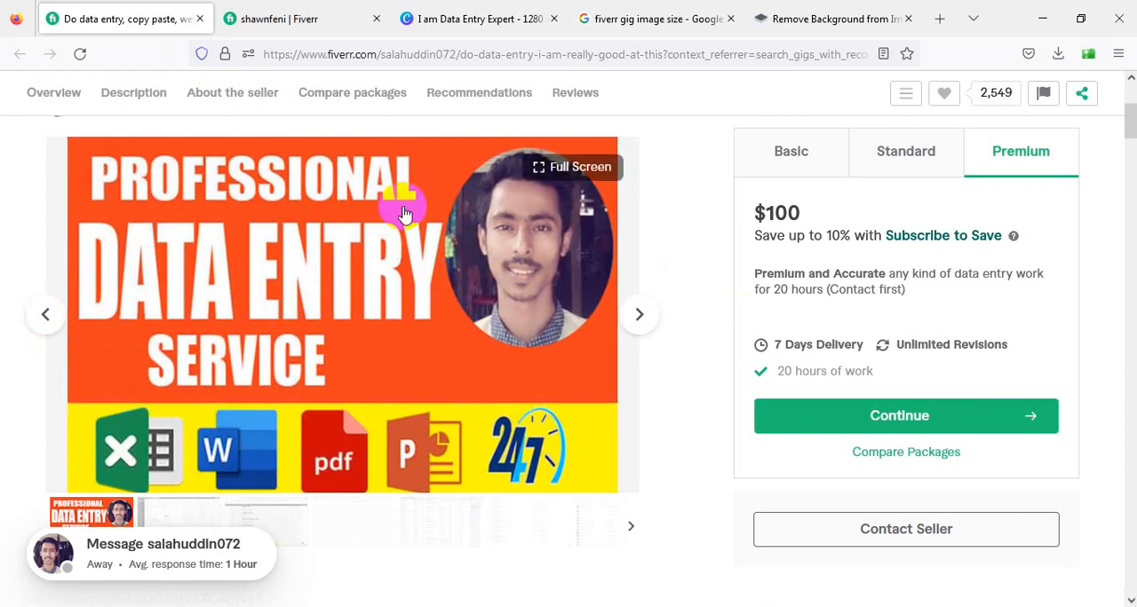
click(470, 15)
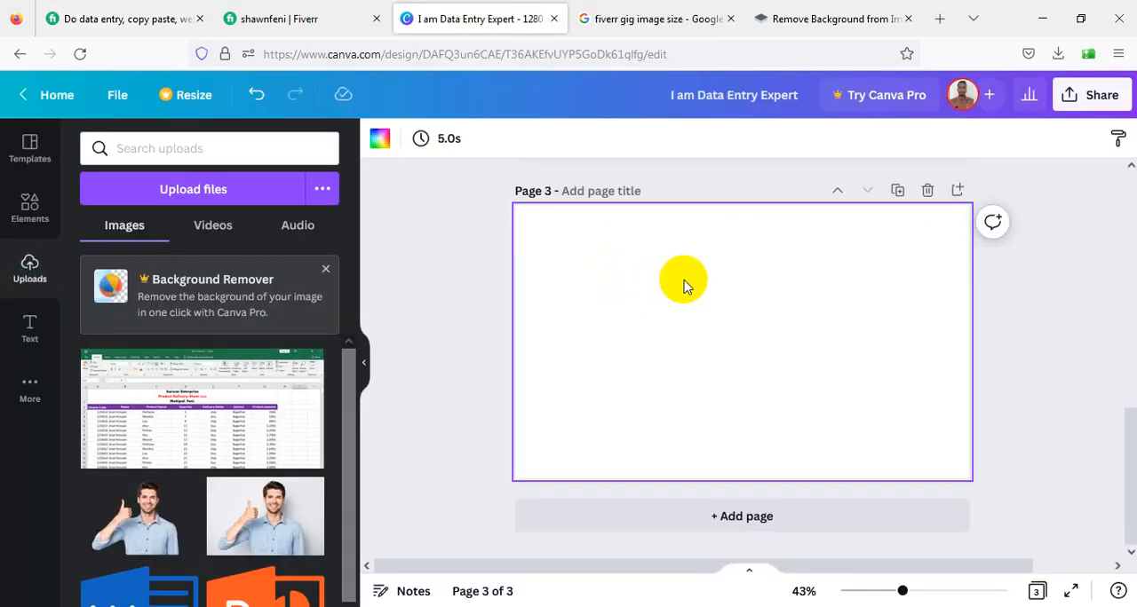
scroll(701, 293, up, 2)
scroll(724, 310, up, 3)
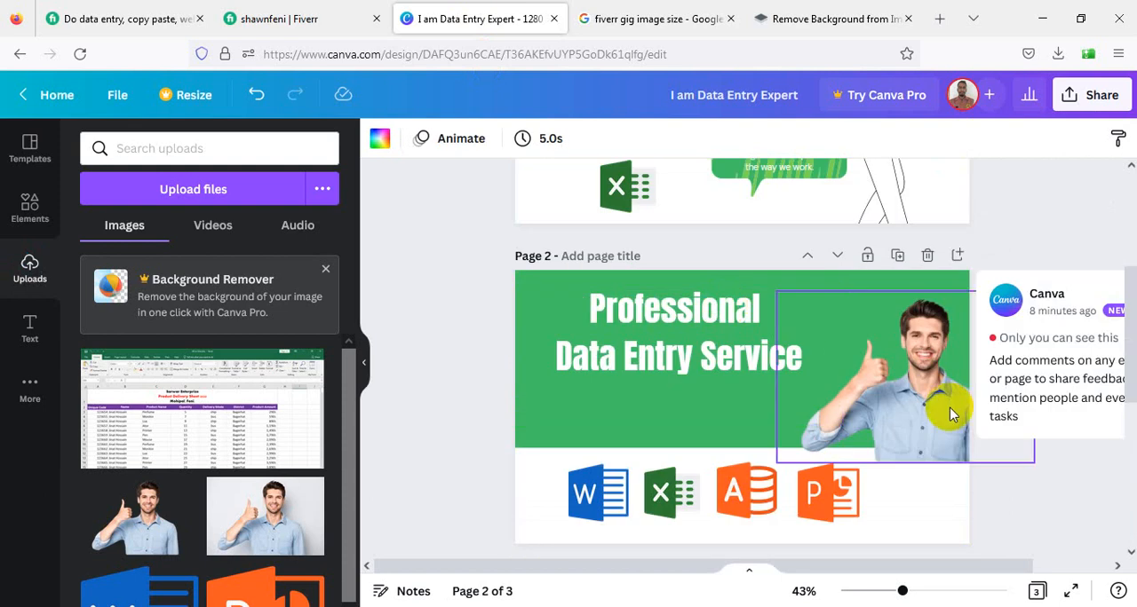
- Check the reference gig's cover image and the Fiverr profile page, and return to the Canva design
click(115, 16)
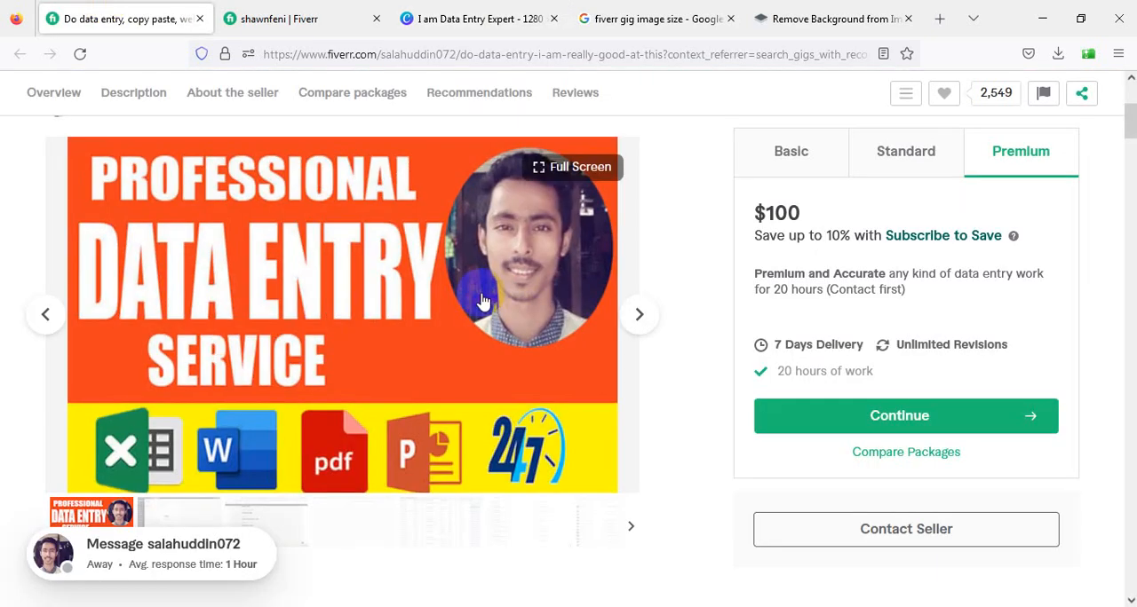
scroll(483, 302, down, 5)
click(311, 11)
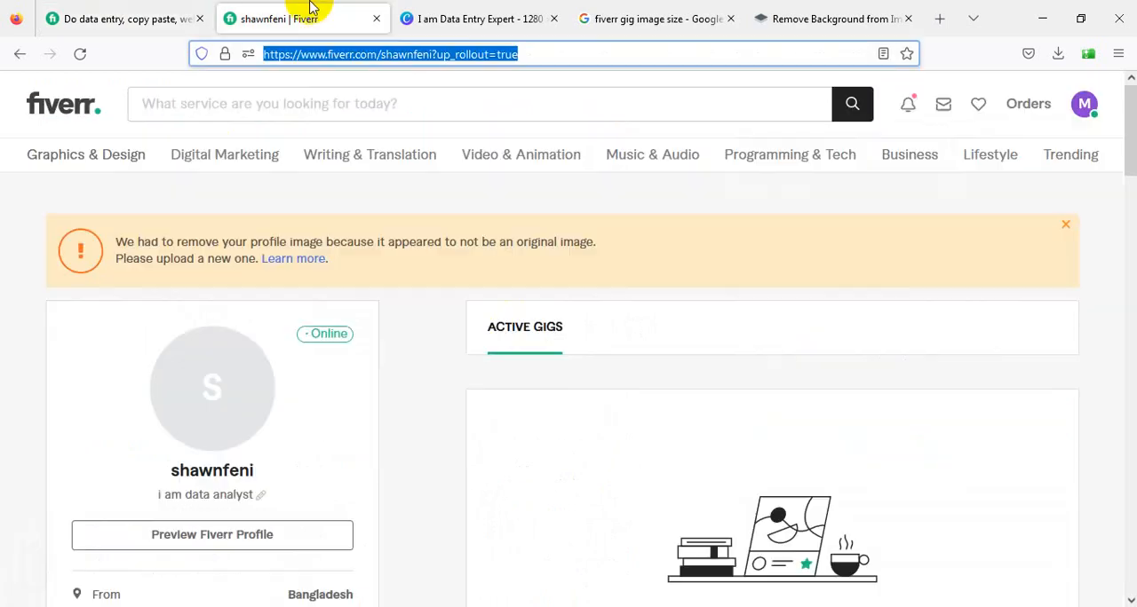
click(550, 12)
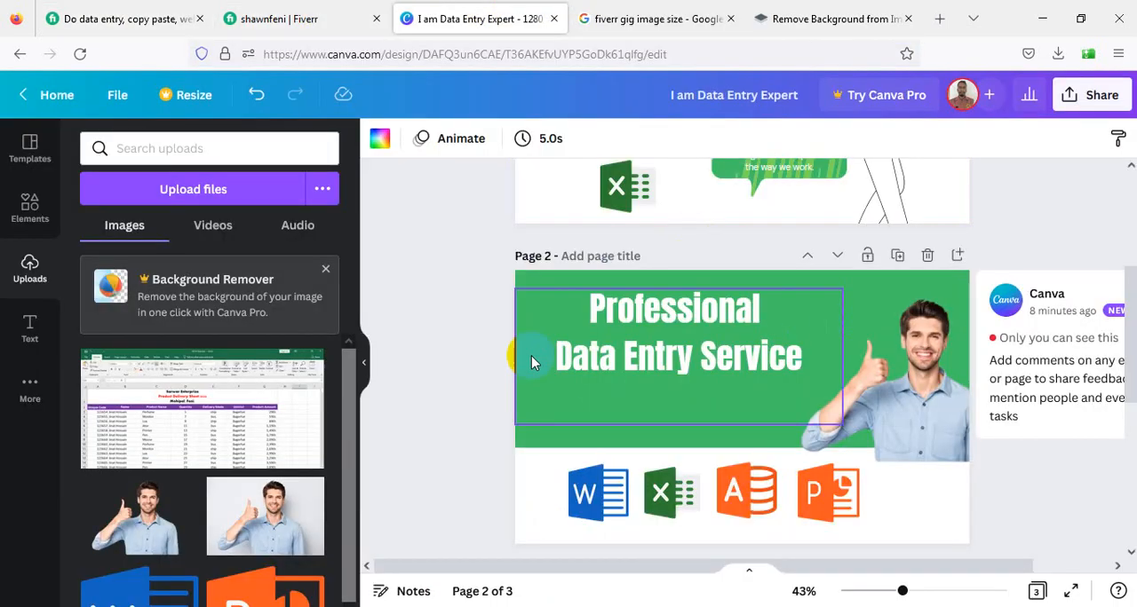
- Place the uploaded Excel screenshot on page 3, align it with the page's top-left corner and enlarge it to the full page width
scroll(675, 409, down, 3)
scroll(725, 409, down, 3)
drag(310, 405, 643, 326)
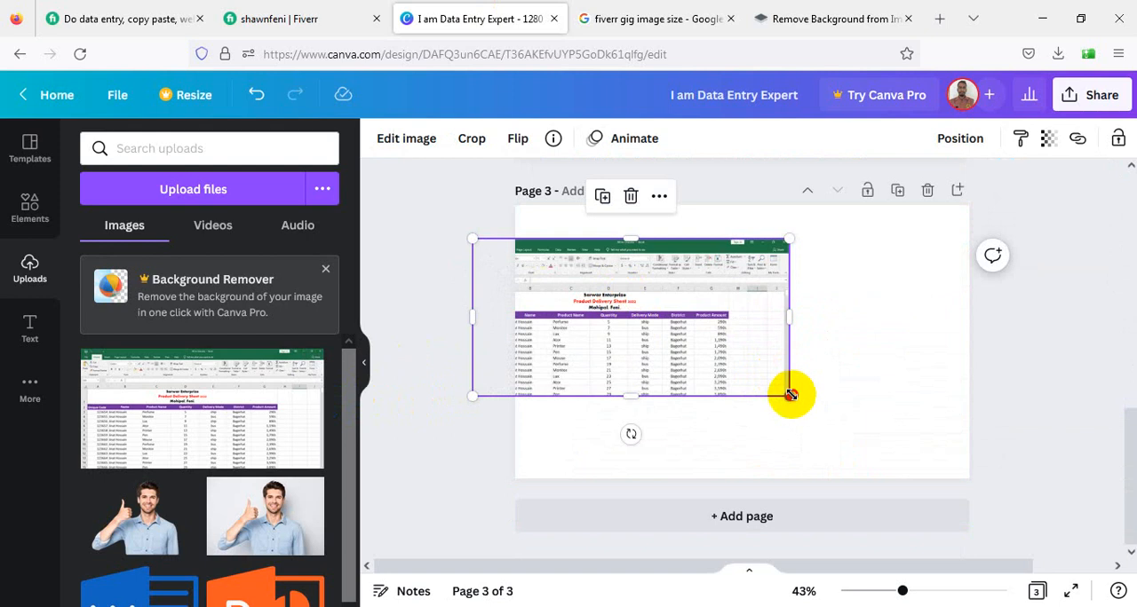
drag(791, 394, 850, 451)
drag(734, 388, 768, 361)
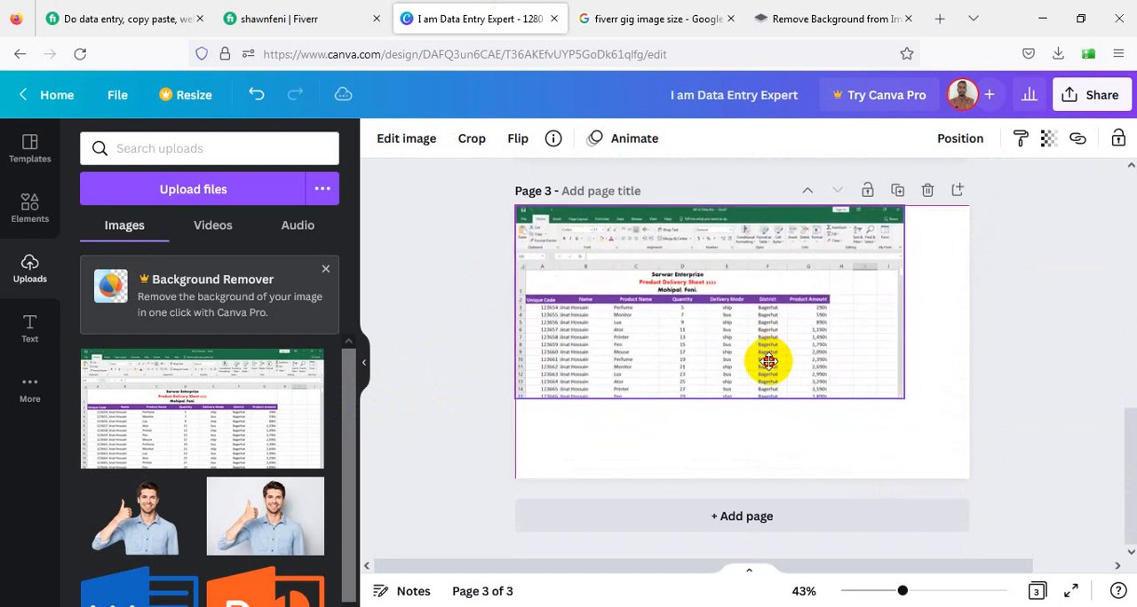
drag(900, 397, 964, 425)
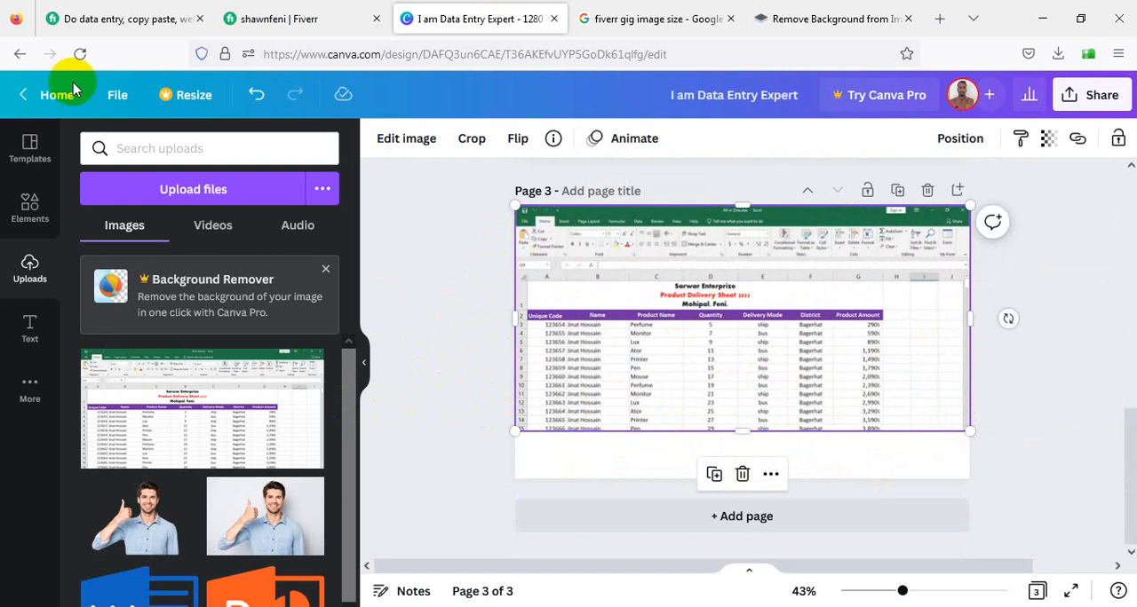
- Add a subheading below the screenshot on page 3 and replace its text with the Fiverr profile URL
click(32, 327)
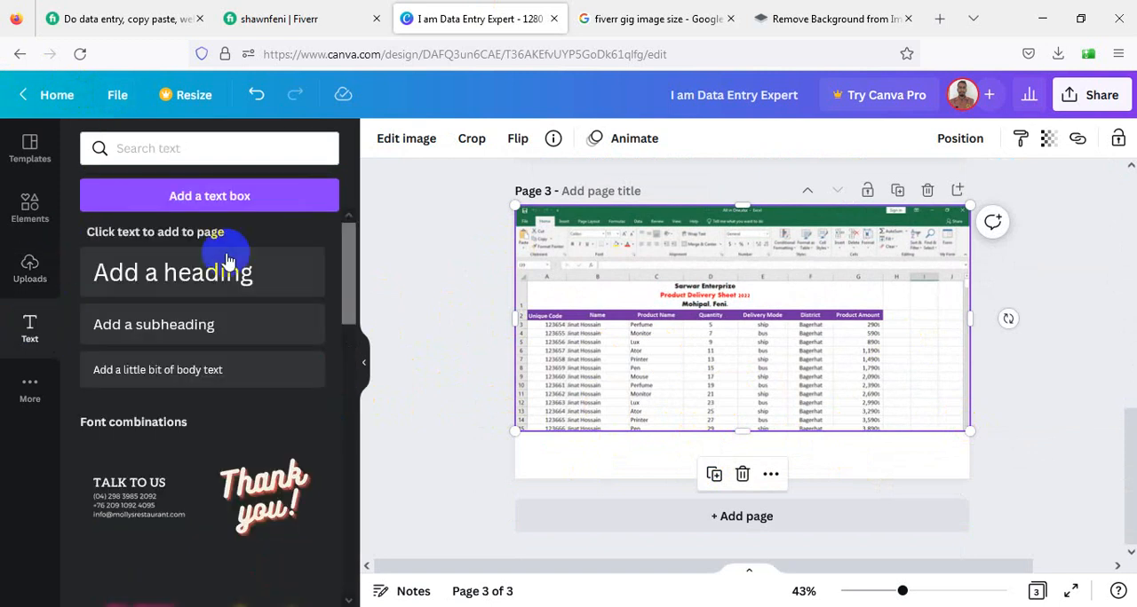
drag(183, 310, 613, 433)
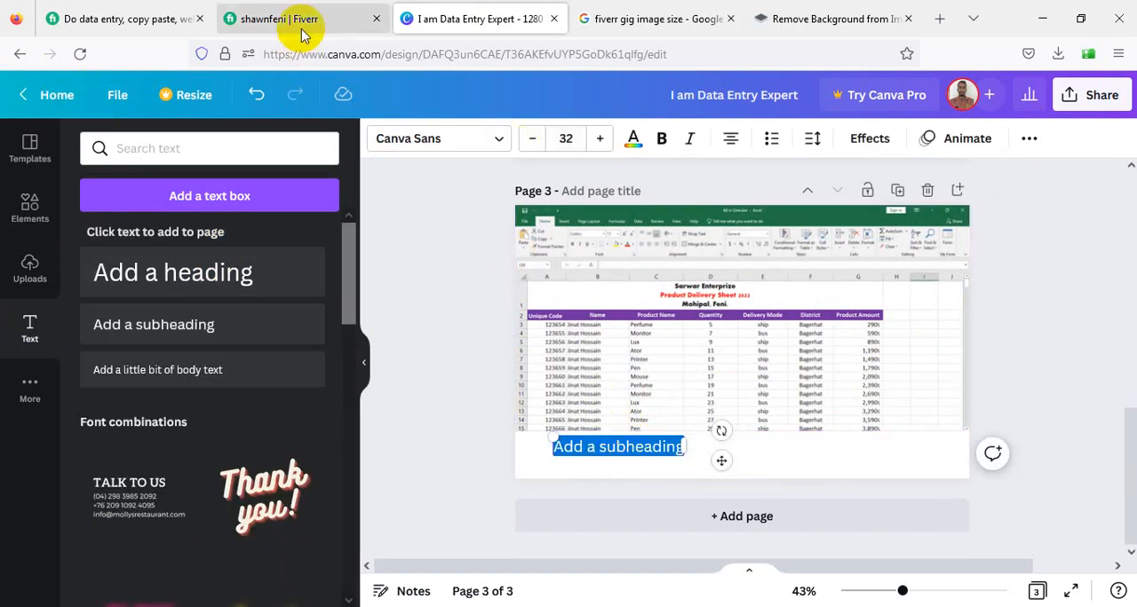
click(277, 15)
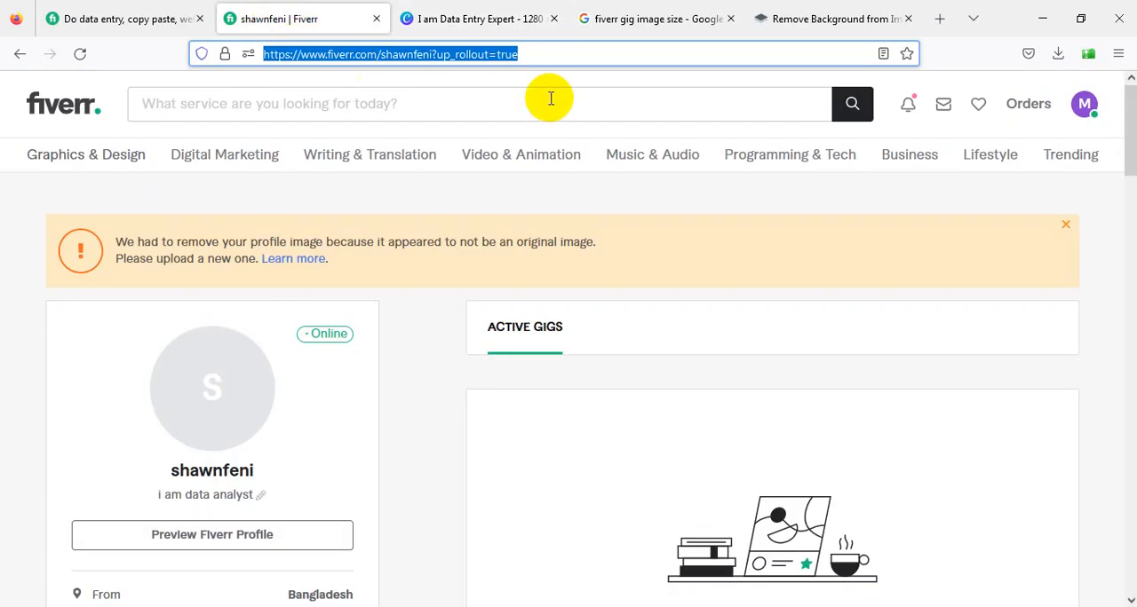
click(530, 13)
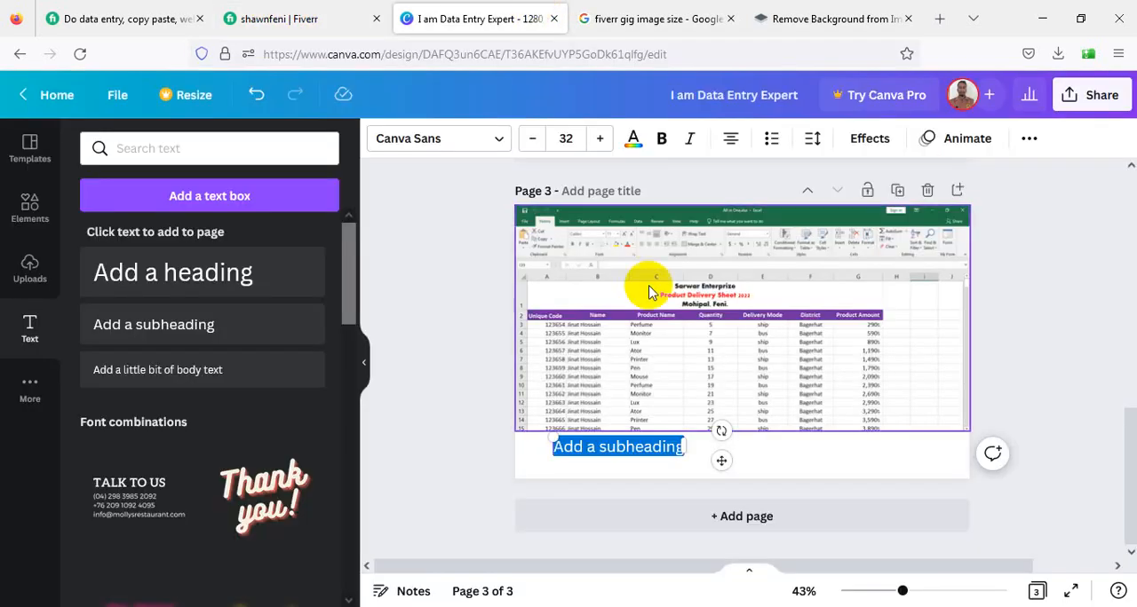
text(https://www.fiverr.com/shawnfeni?up_rollout=true)
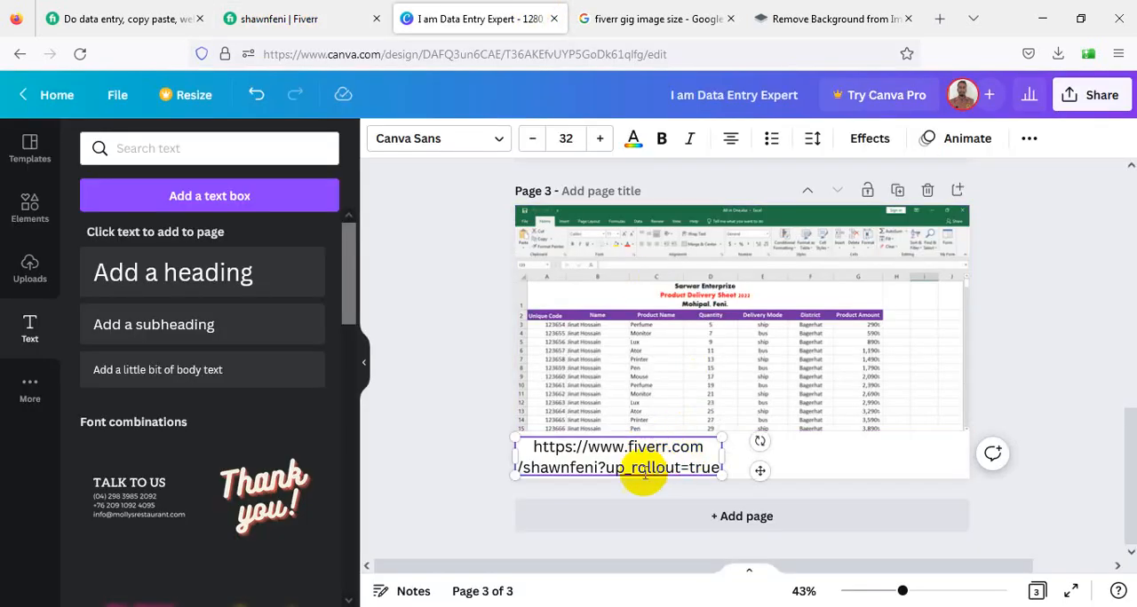
- Remove "?up_rollout=true" from the profile URL text, widen its box to fit one line and place it over the screenshot
drag(600, 466, 731, 480)
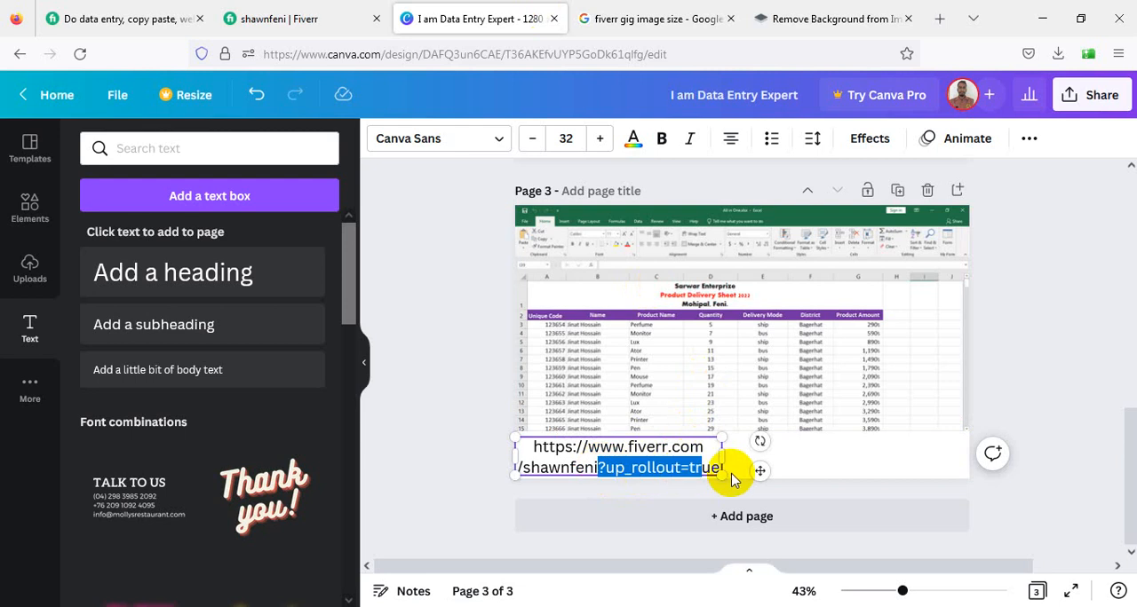
key(BackSpace)
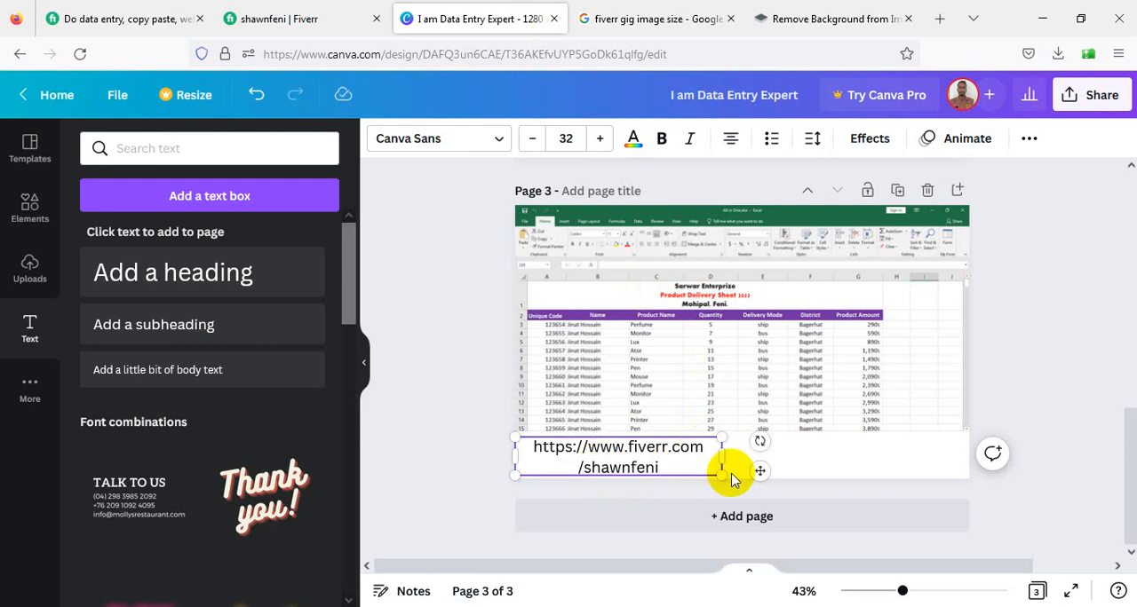
drag(724, 454, 803, 404)
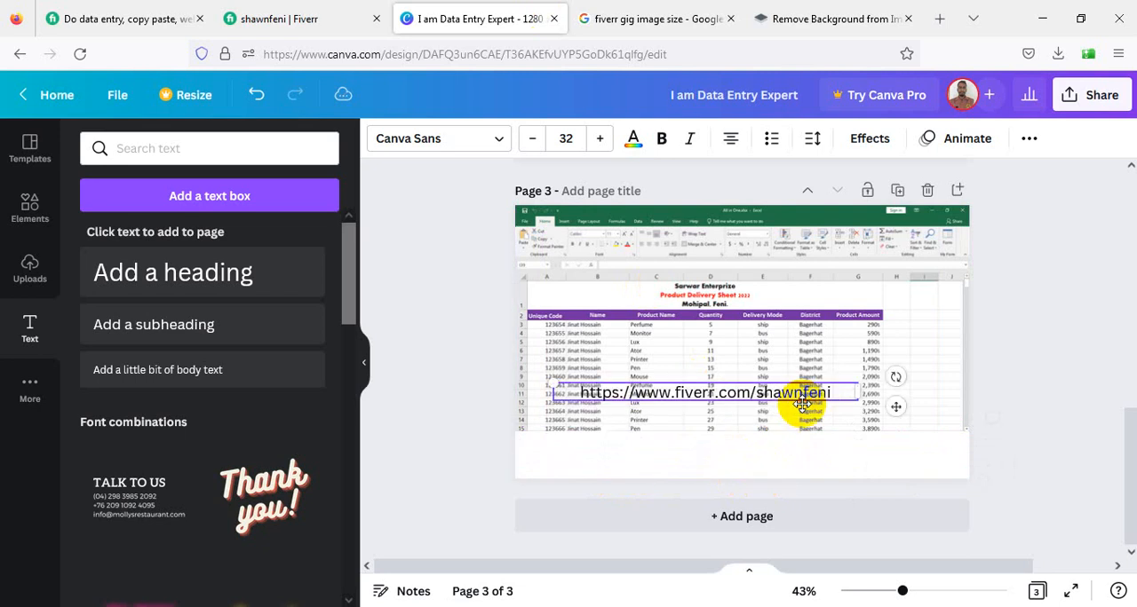
- Add the recently used square shape to page 3 and stretch it into a full-width green band below the screenshot
click(28, 213)
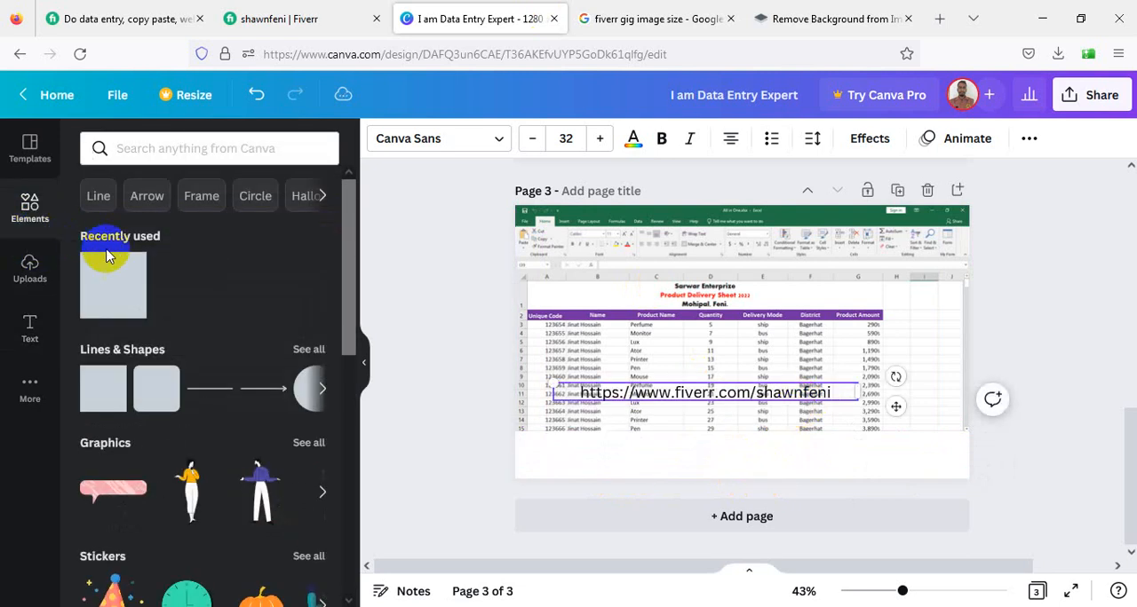
click(123, 317)
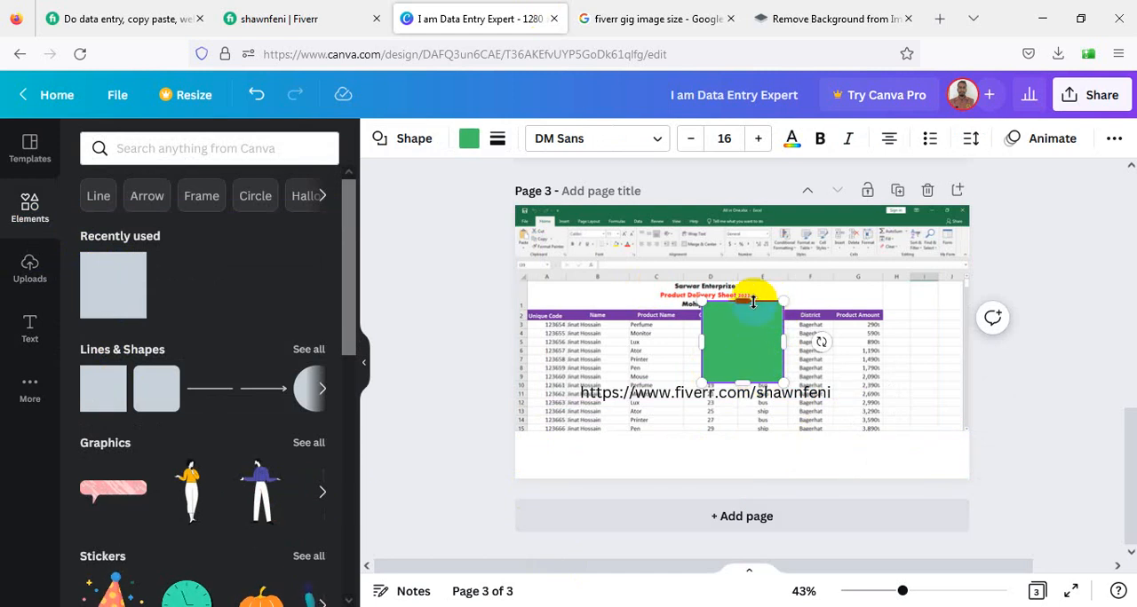
drag(754, 329, 970, 475)
- Move the profile URL text onto the green band and change its colour to white
click(804, 396)
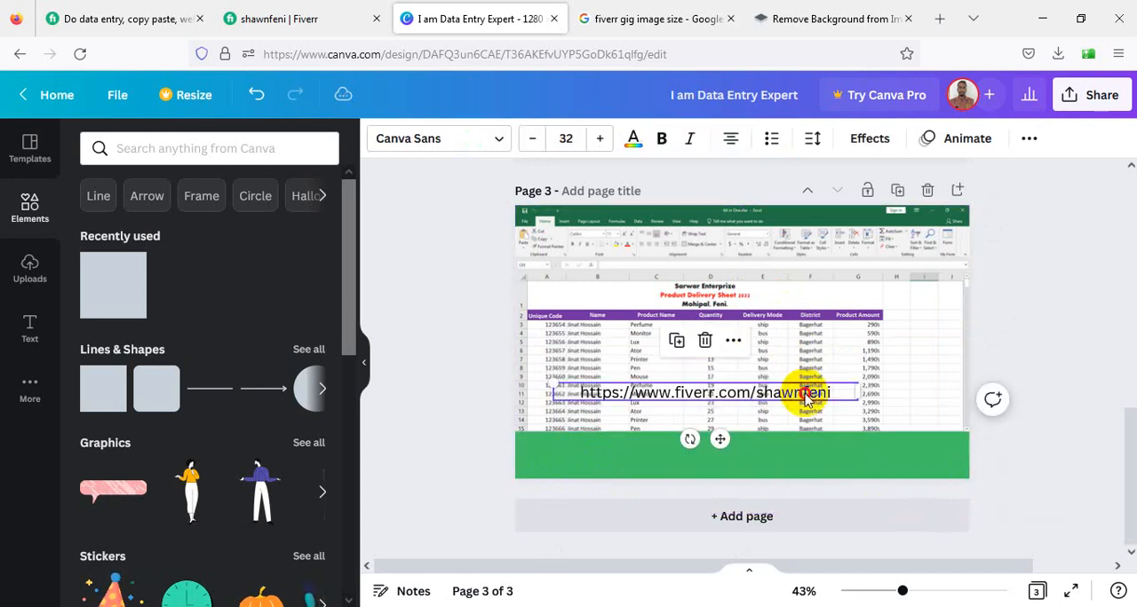
drag(796, 402, 802, 457)
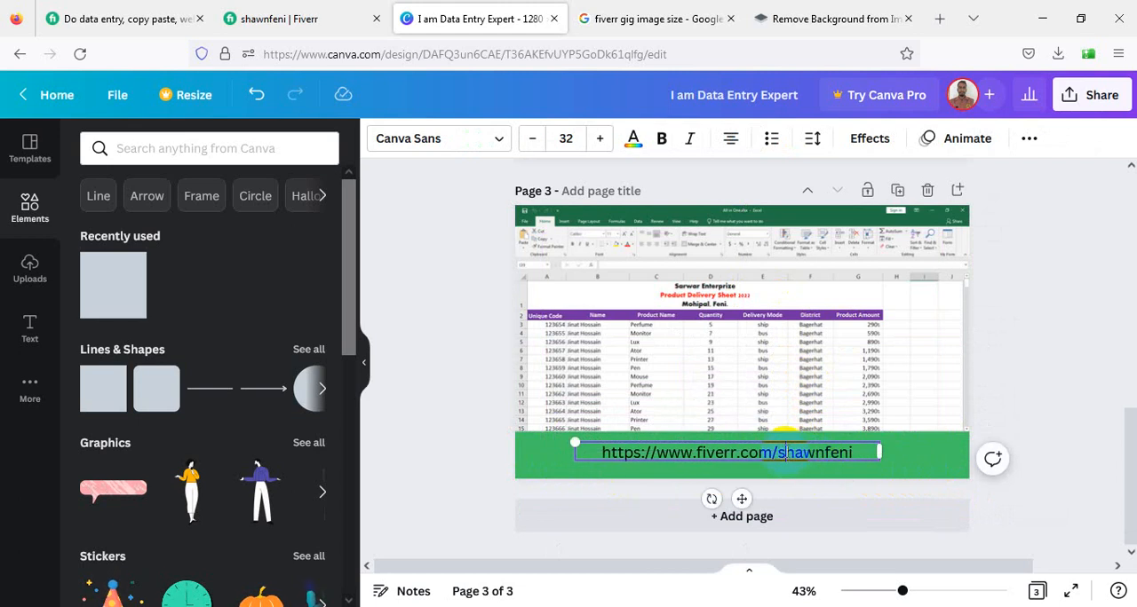
key(ctrl+a)
click(633, 138)
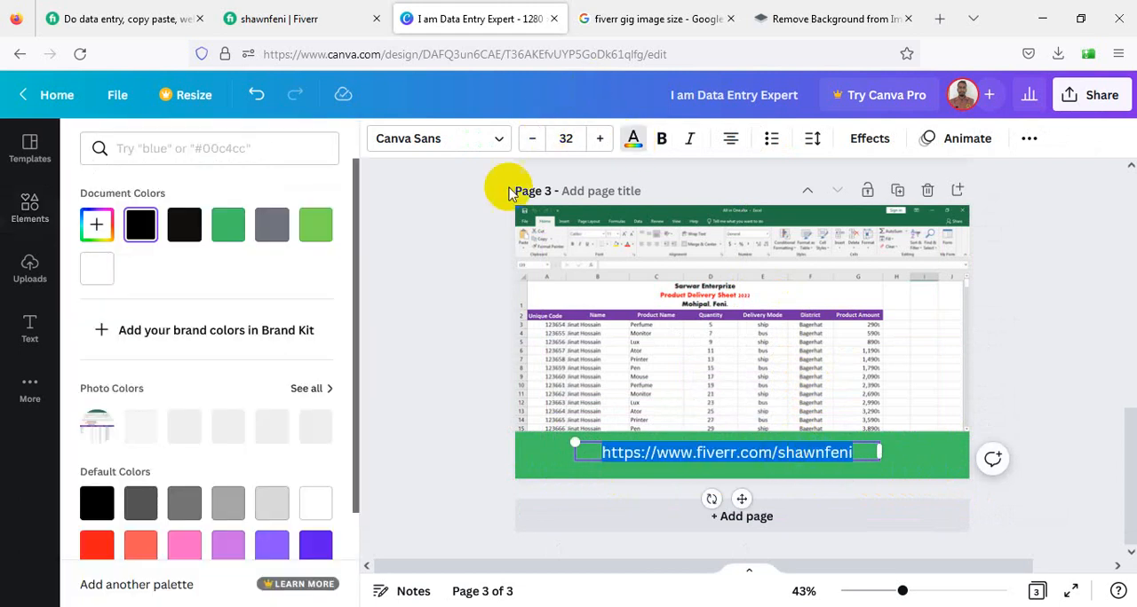
click(96, 268)
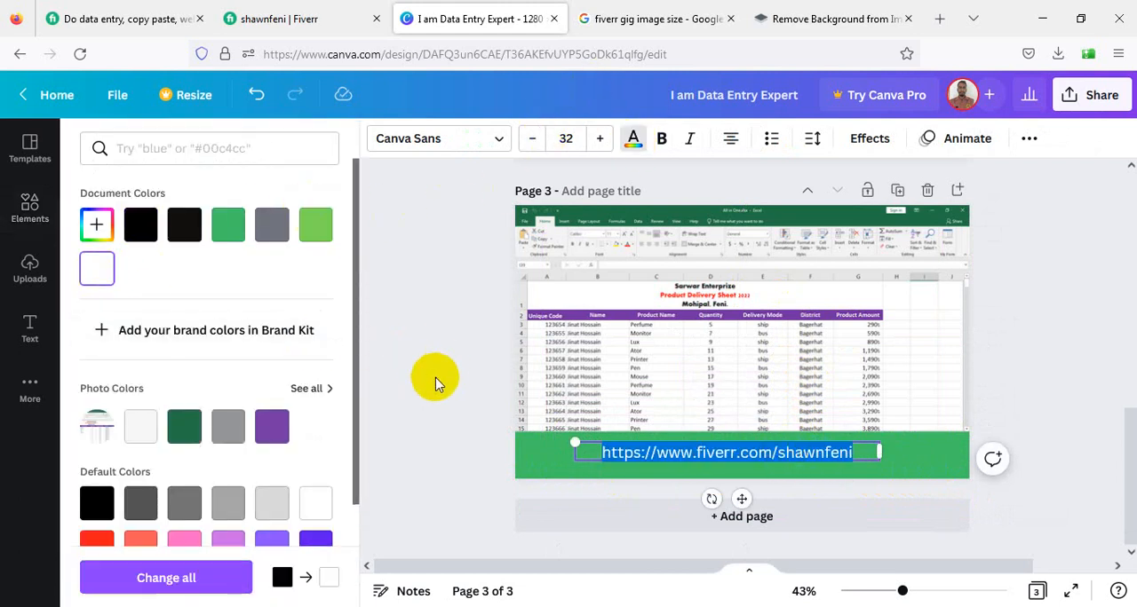
click(435, 382)
click(957, 472)
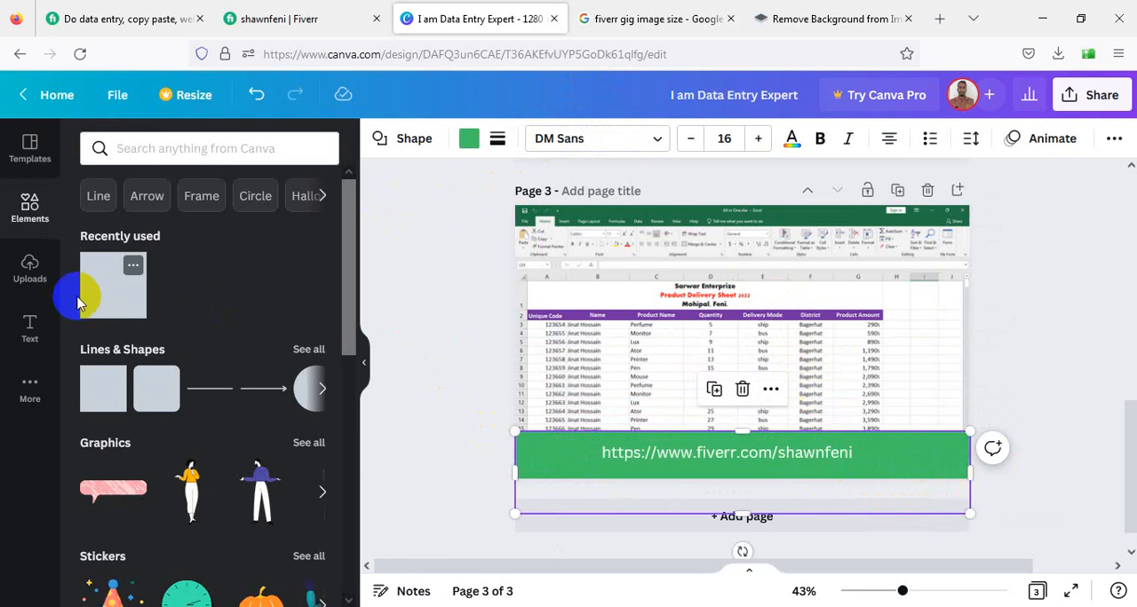
- Add the uploaded Excel icon to the green band and position it just right of the profile URL
click(28, 266)
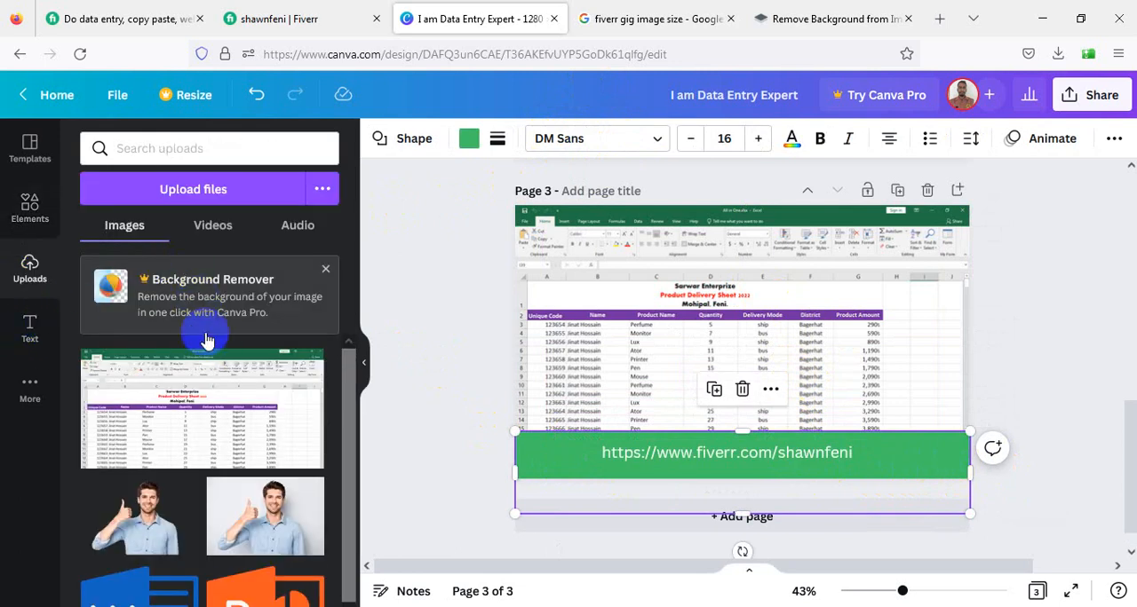
scroll(206, 340, down, 3)
drag(238, 579, 713, 484)
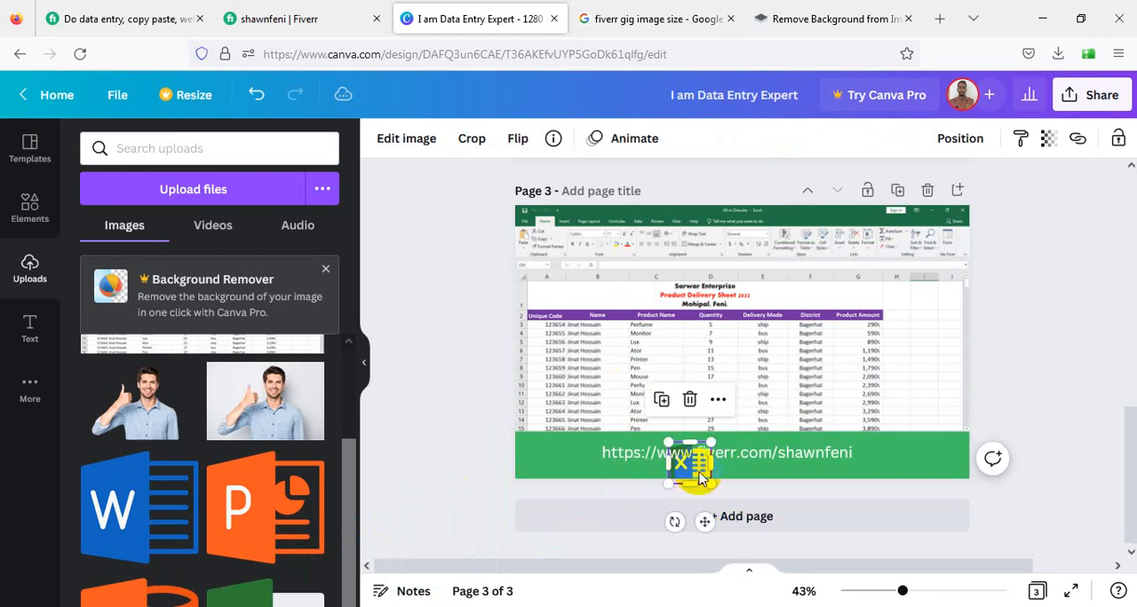
click(742, 477)
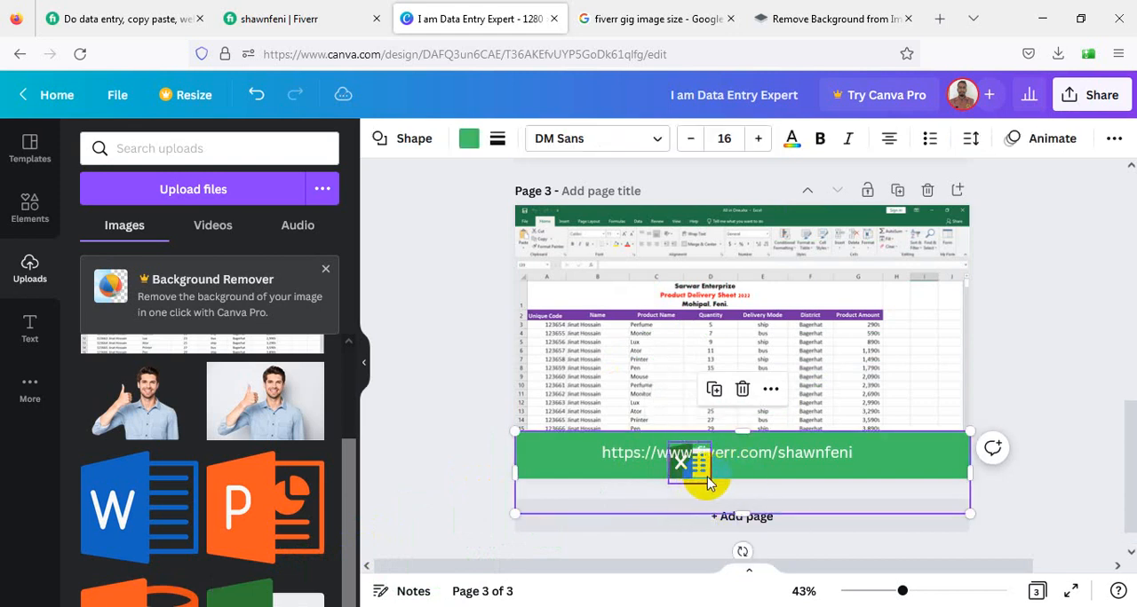
click(697, 477)
drag(697, 477, 939, 475)
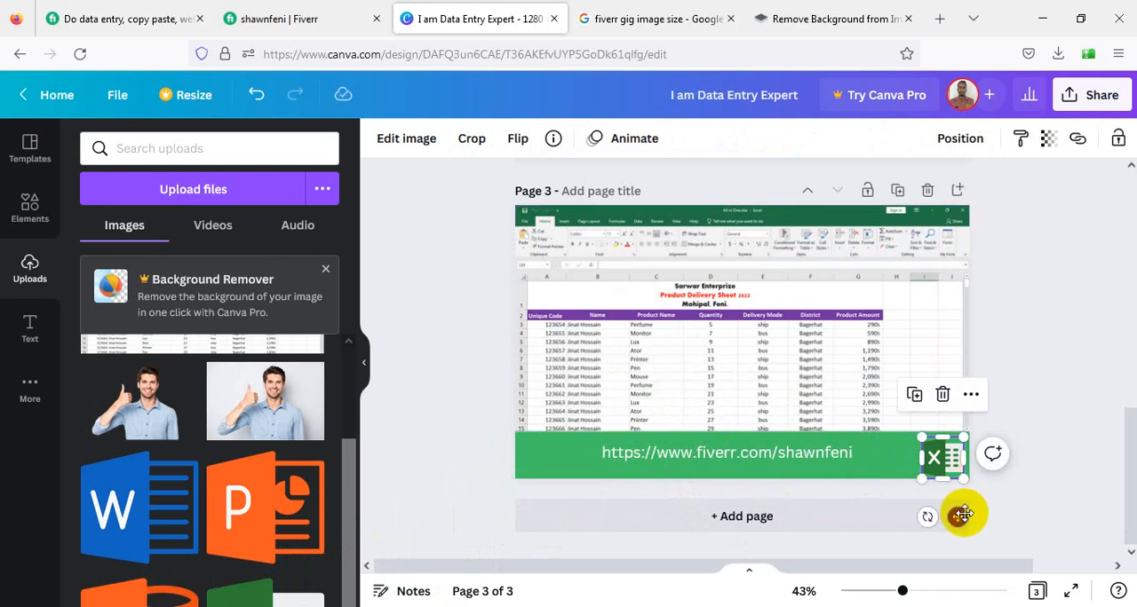
drag(963, 516, 959, 514)
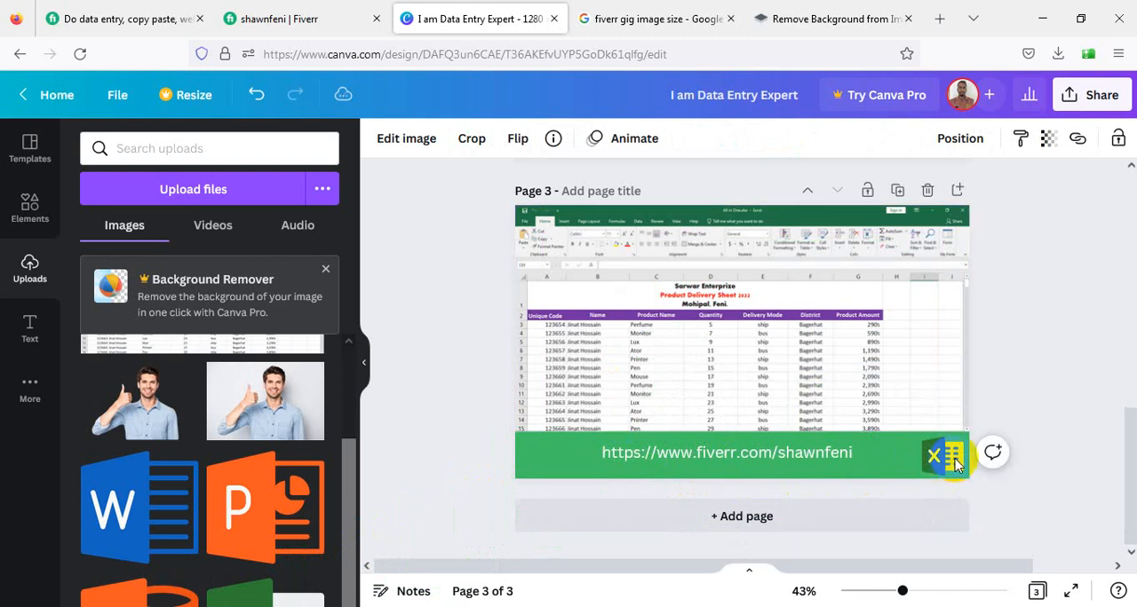
drag(957, 466, 902, 459)
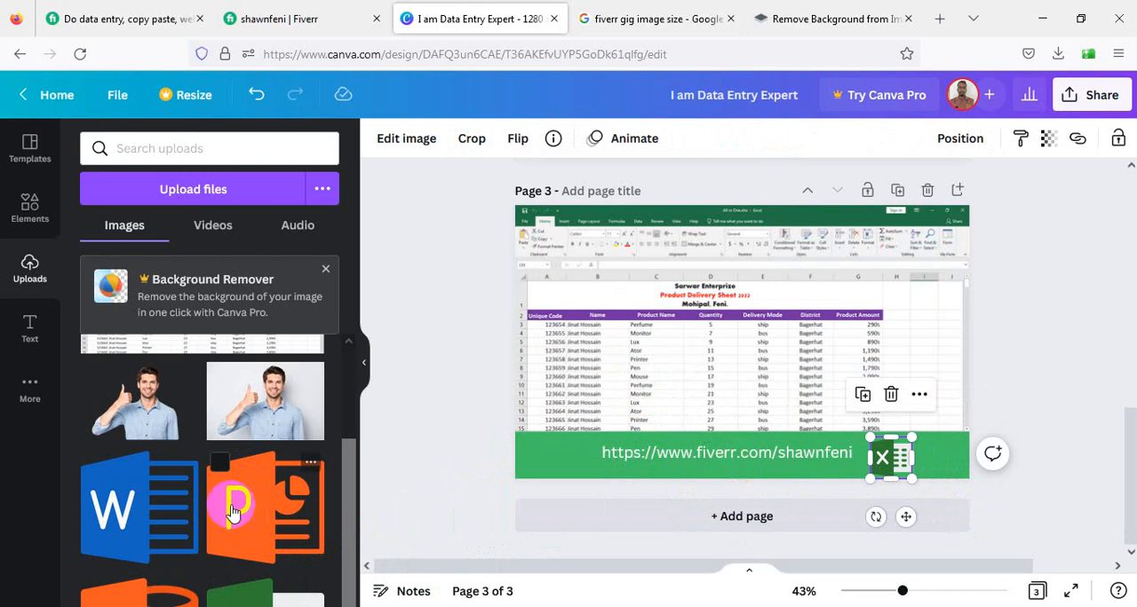
- Add the uploaded Access icon at the right end of the green band, beside the Excel icon
drag(137, 590, 955, 432)
mouse_move(942, 458)
mouse_down()
mouse_move(917, 497)
mouse_move(959, 448)
mouse_move(943, 448)
mouse_up()
click(948, 460)
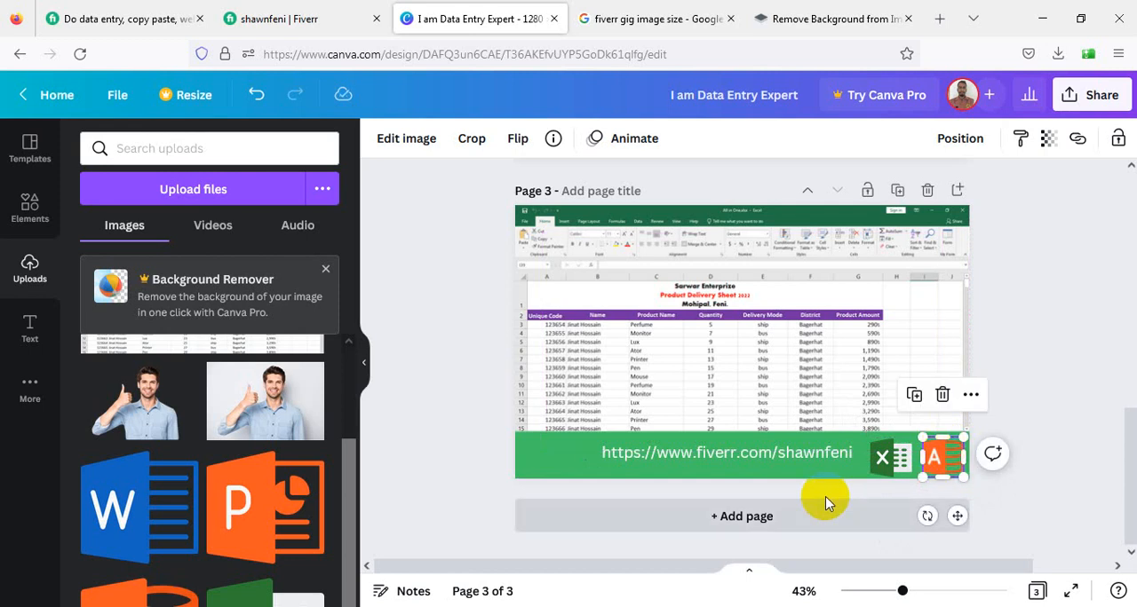
- Shift the profile URL left and centre it vertically on the green band, and move the Excel and Access icons slightly inward from the page edge
click(796, 457)
click(797, 457)
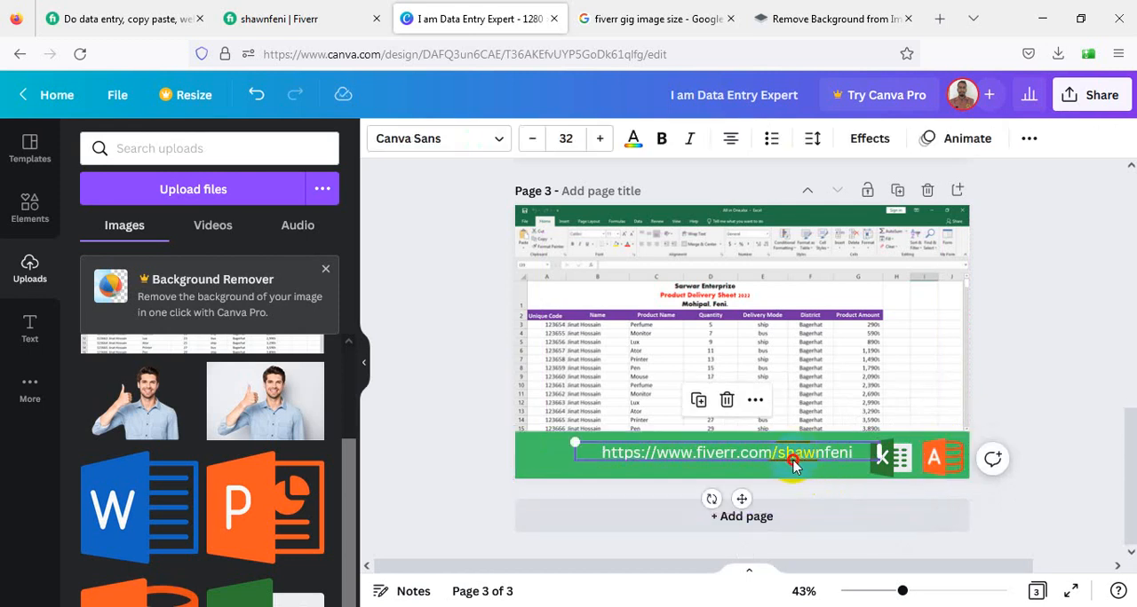
drag(795, 466, 763, 472)
click(892, 462)
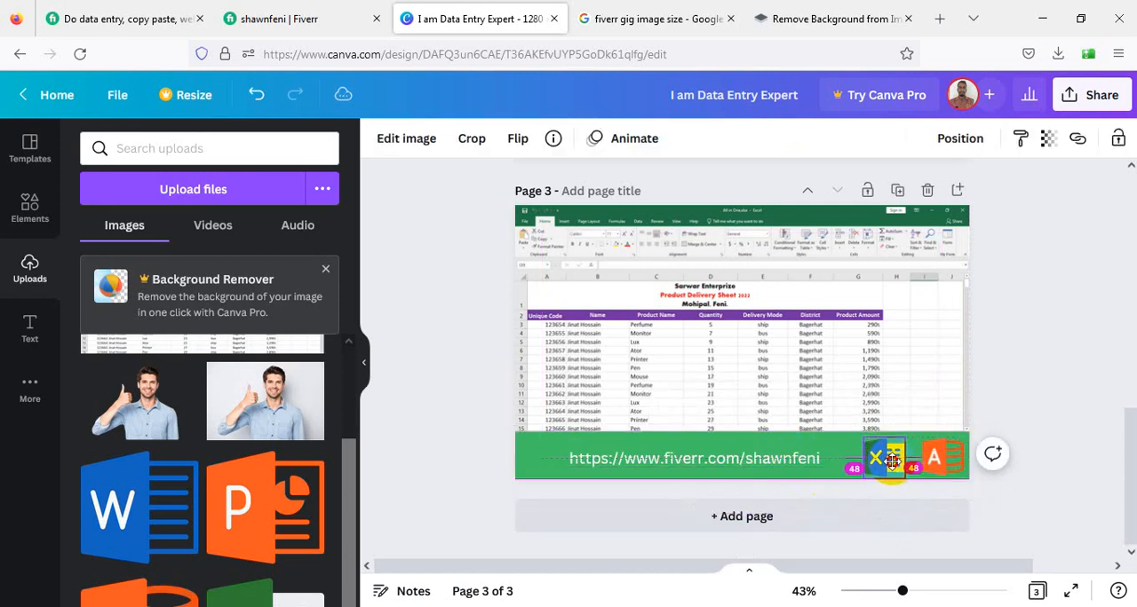
drag(893, 461, 920, 457)
click(924, 338)
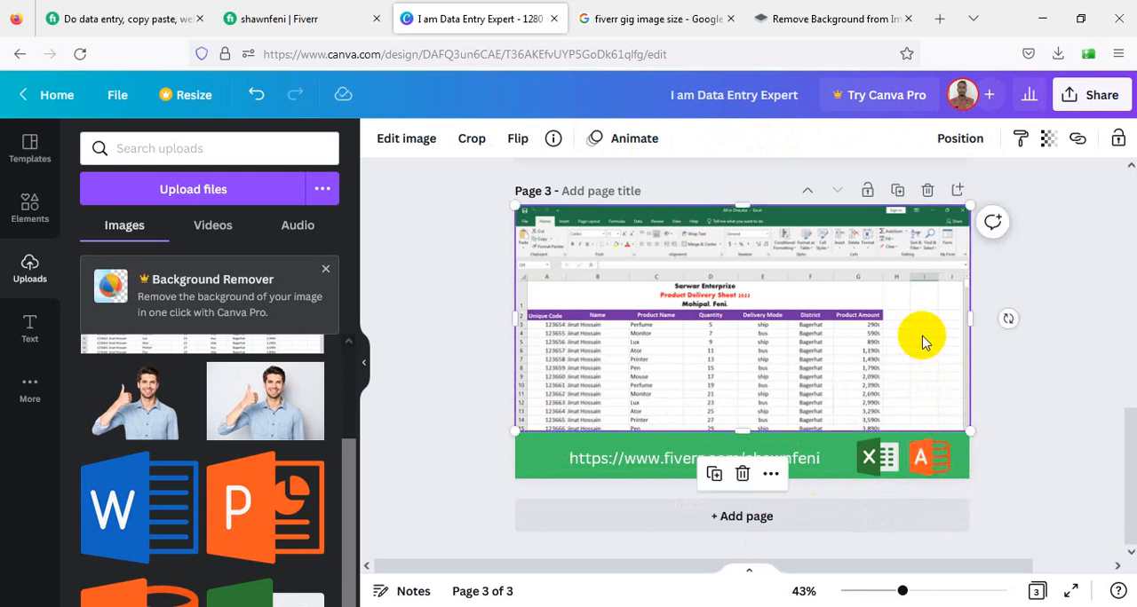
click(452, 364)
- Search the web for "100 satisfation logo" in a new browser tab
scroll(908, 351, up, 5)
scroll(907, 358, up, 1)
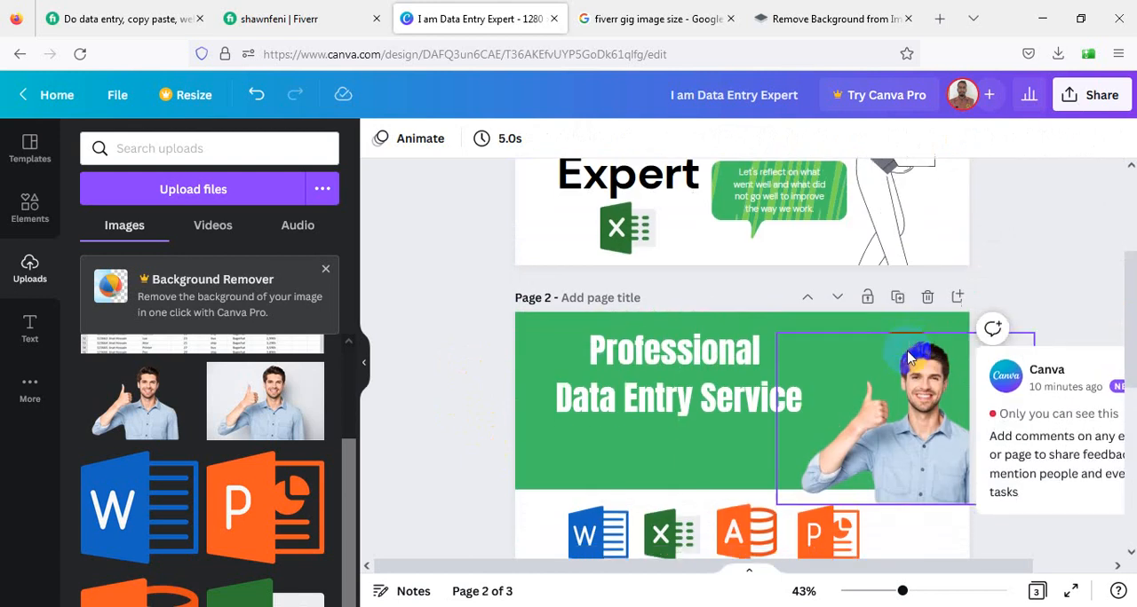
scroll(906, 353, down, 3)
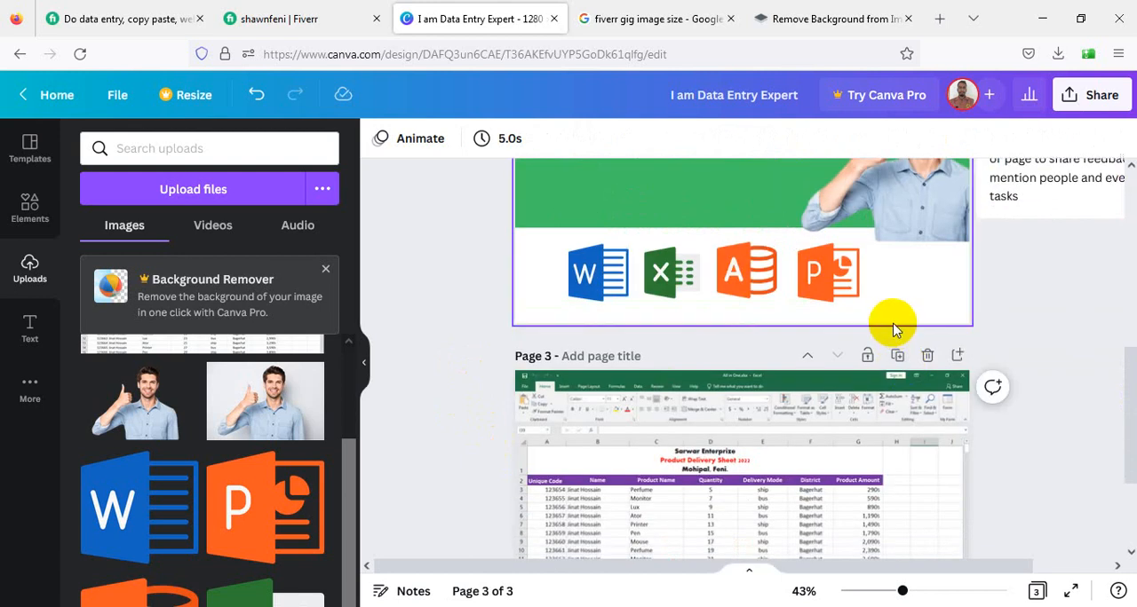
click(939, 18)
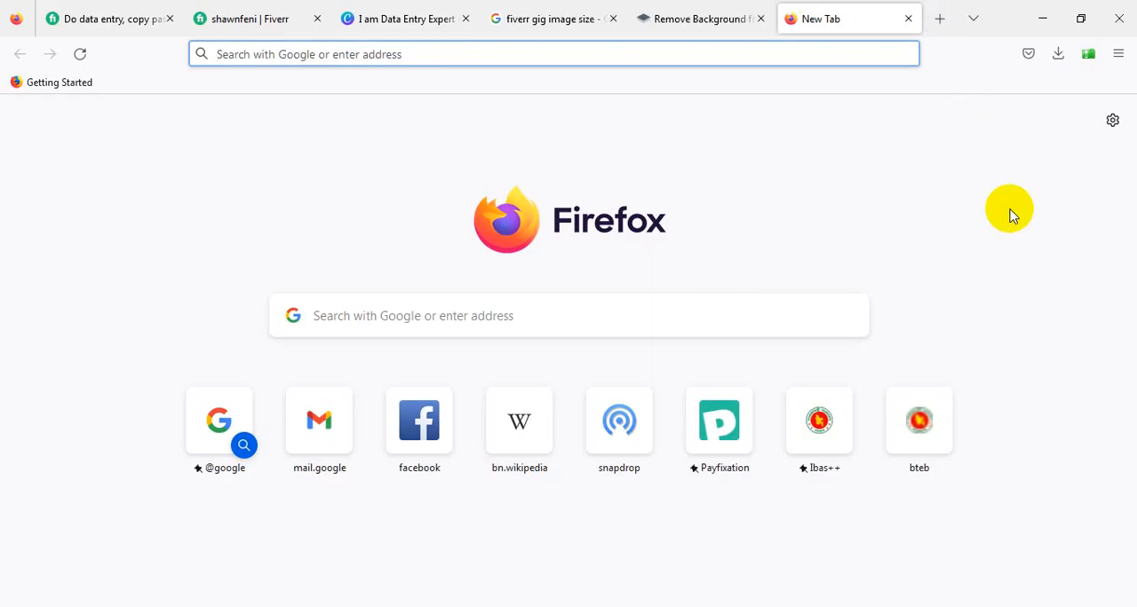
text(100 sa)
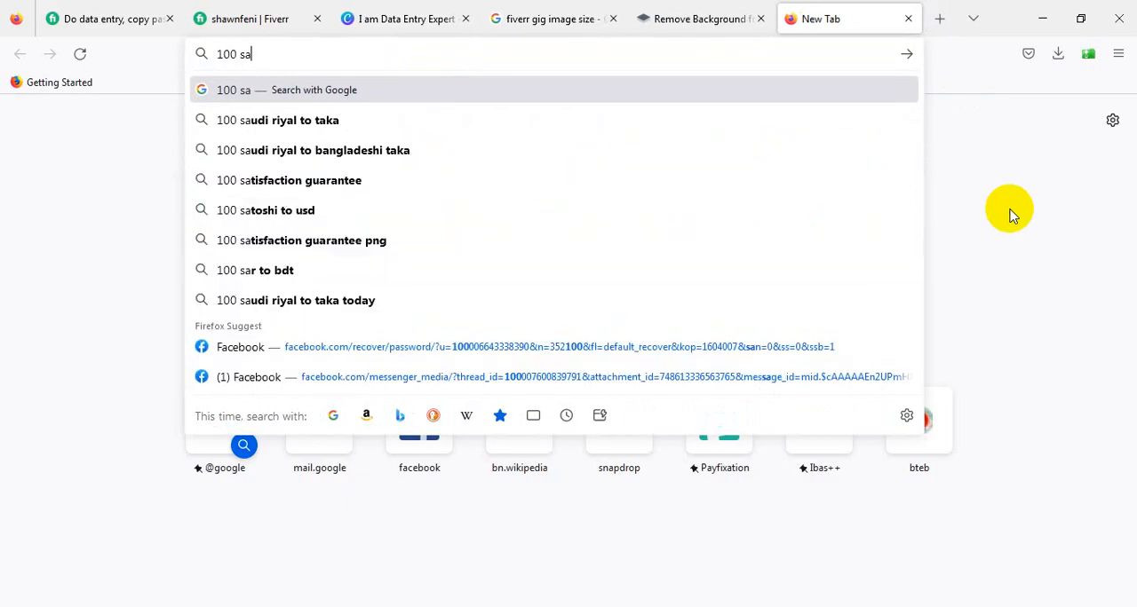
text(tisfa)
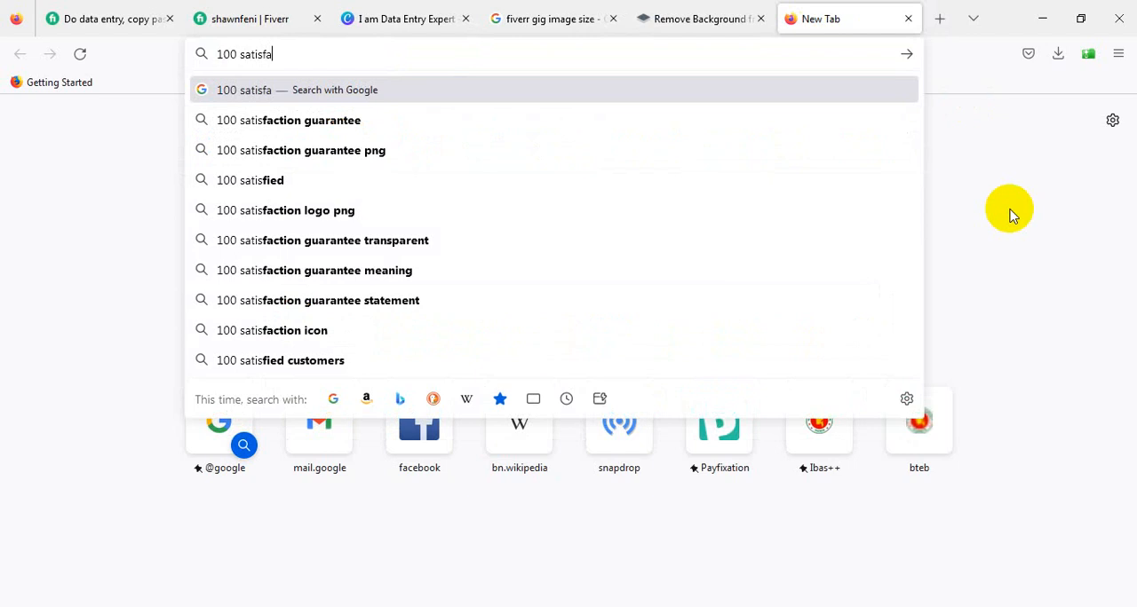
text(tion o)
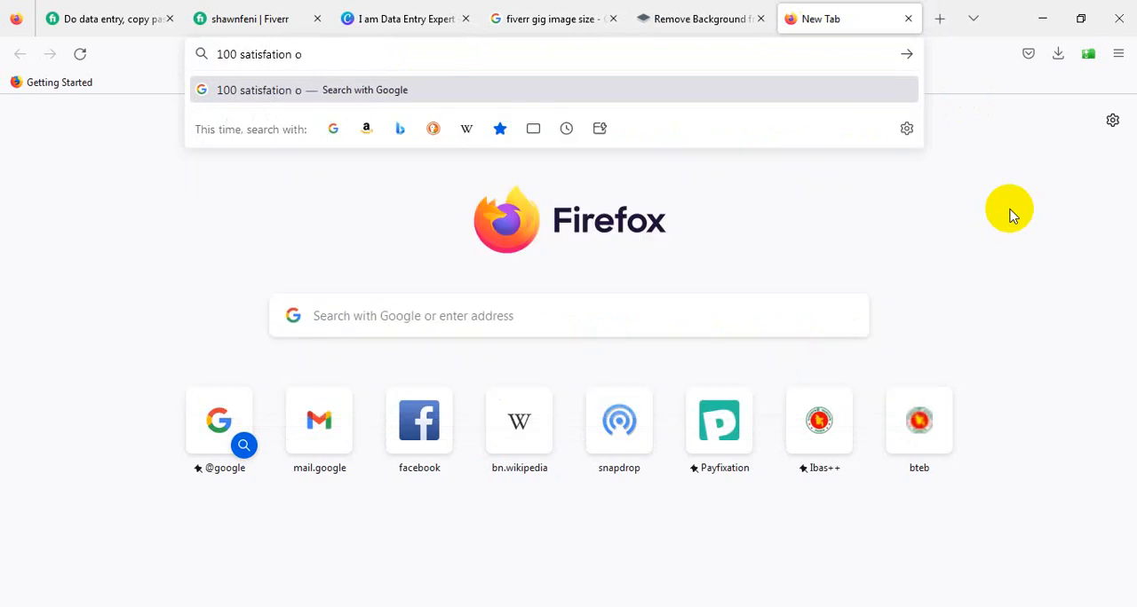
key(BackSpace)
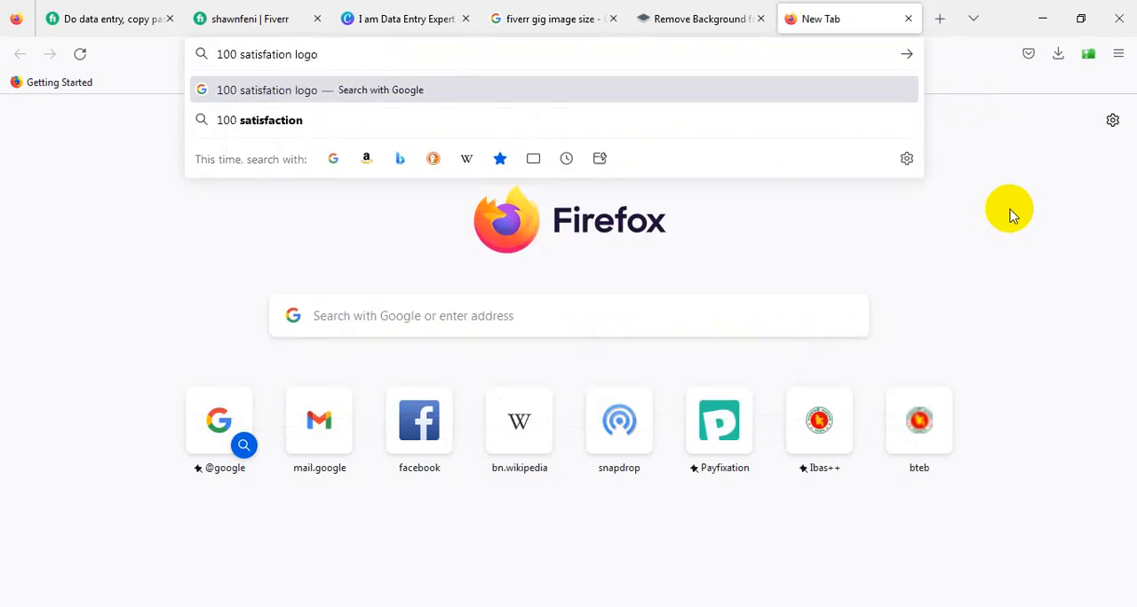
text(logo)
key(Return)
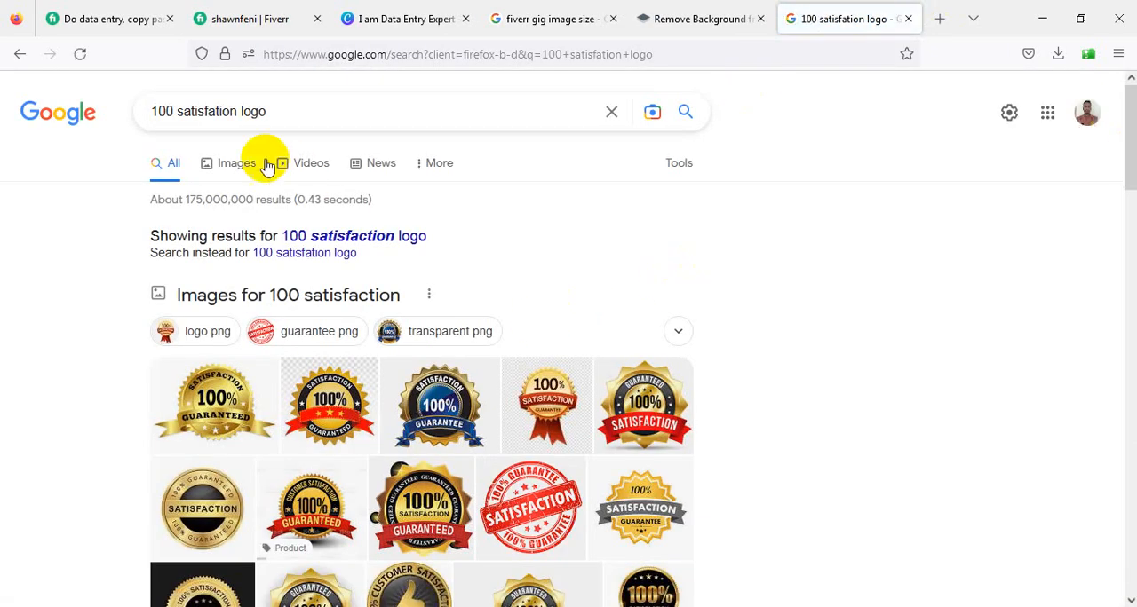
click(107, 18)
scroll(421, 306, down, 5)
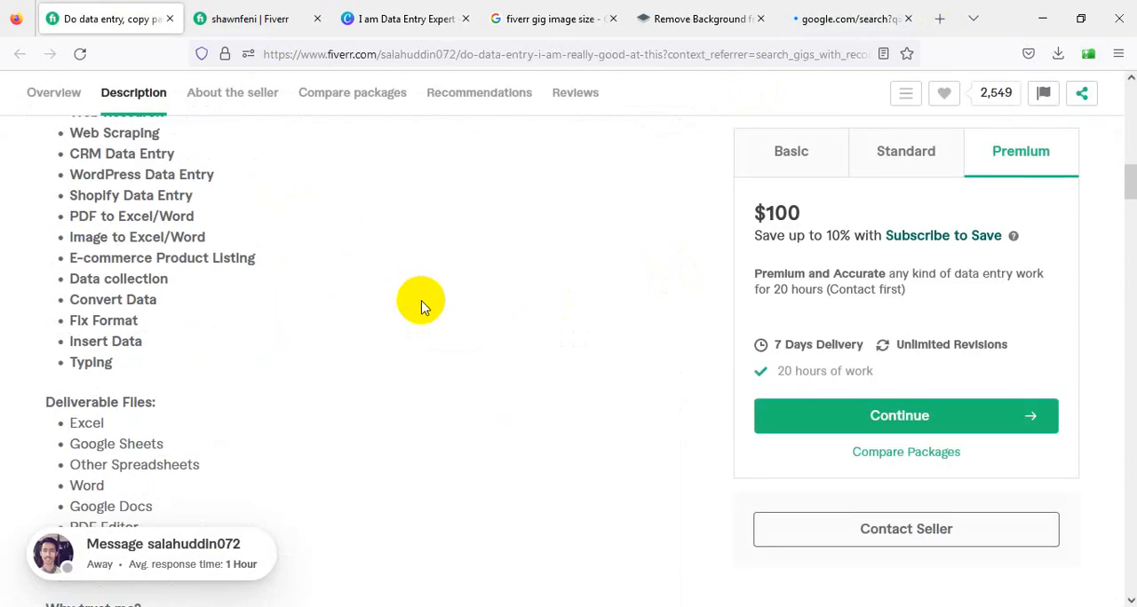
click(275, 11)
- Pick the red "100% Guarantee Satisfaction" stamp from the image results and save it to the Desktop as a PNG
click(802, 12)
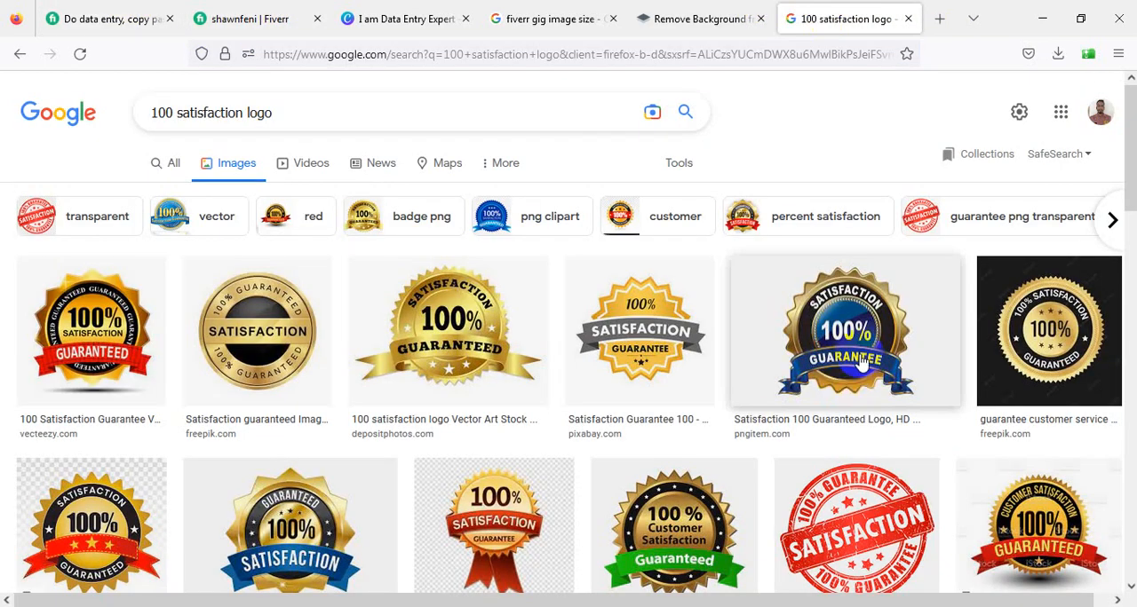
scroll(488, 355, down, 3)
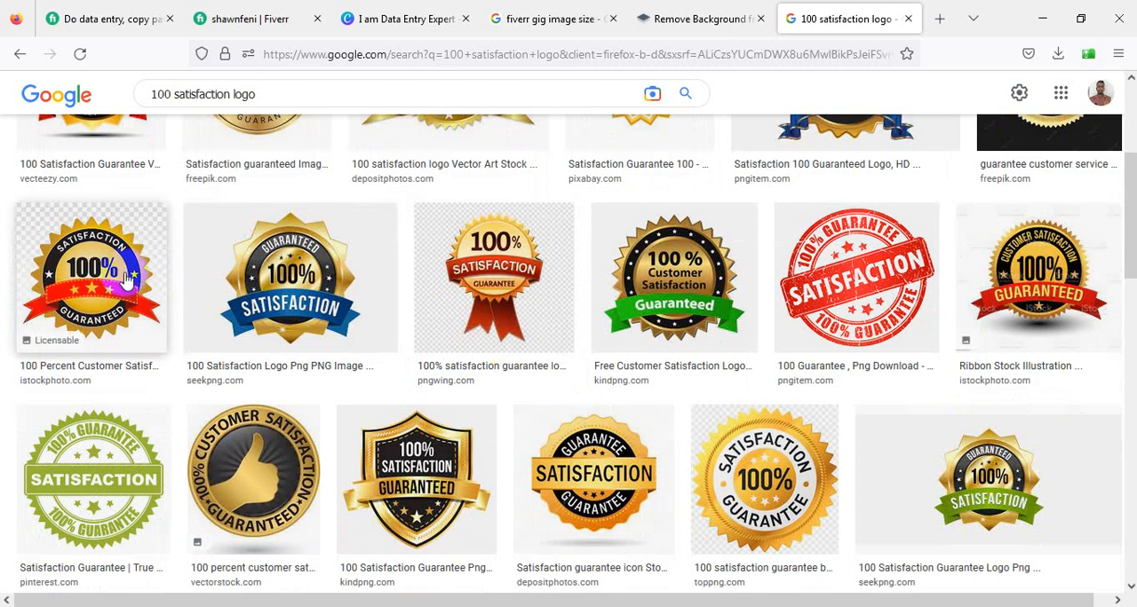
click(853, 258)
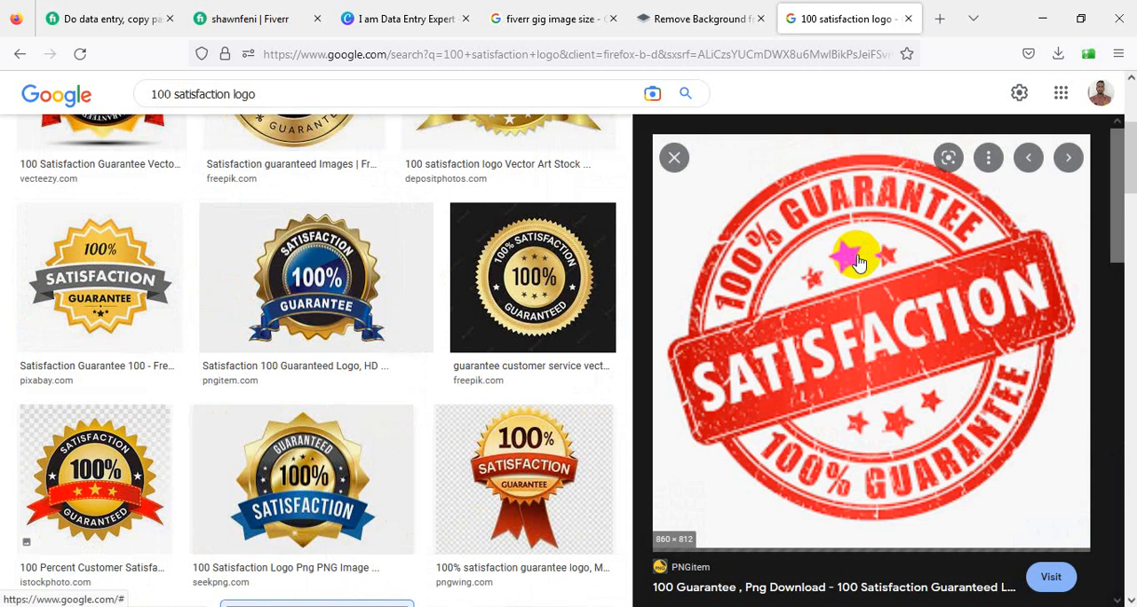
right_click(799, 240)
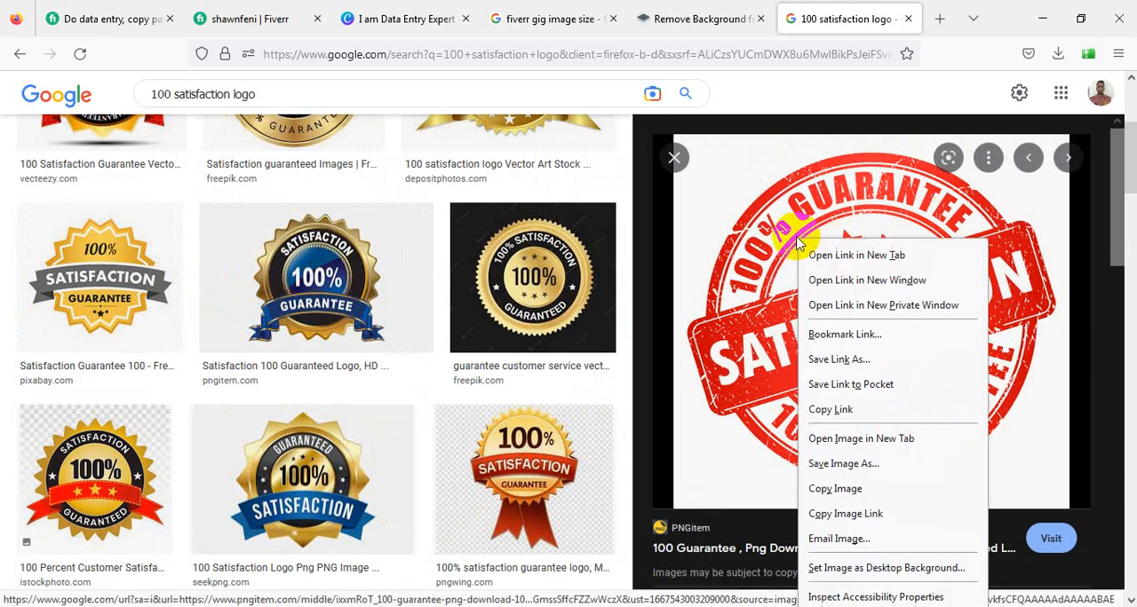
click(845, 464)
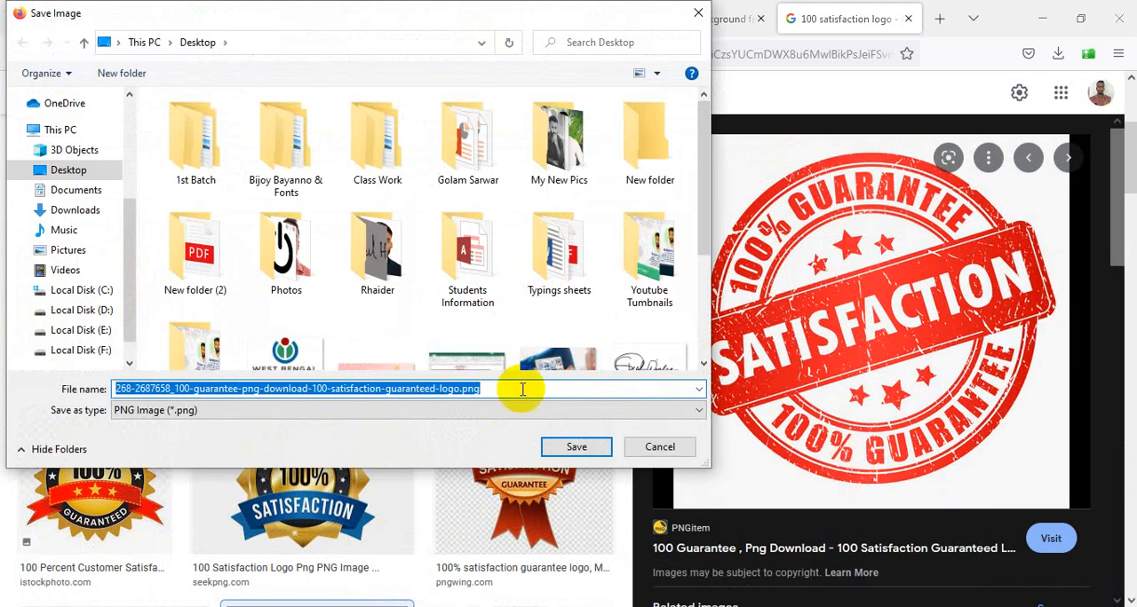
click(573, 445)
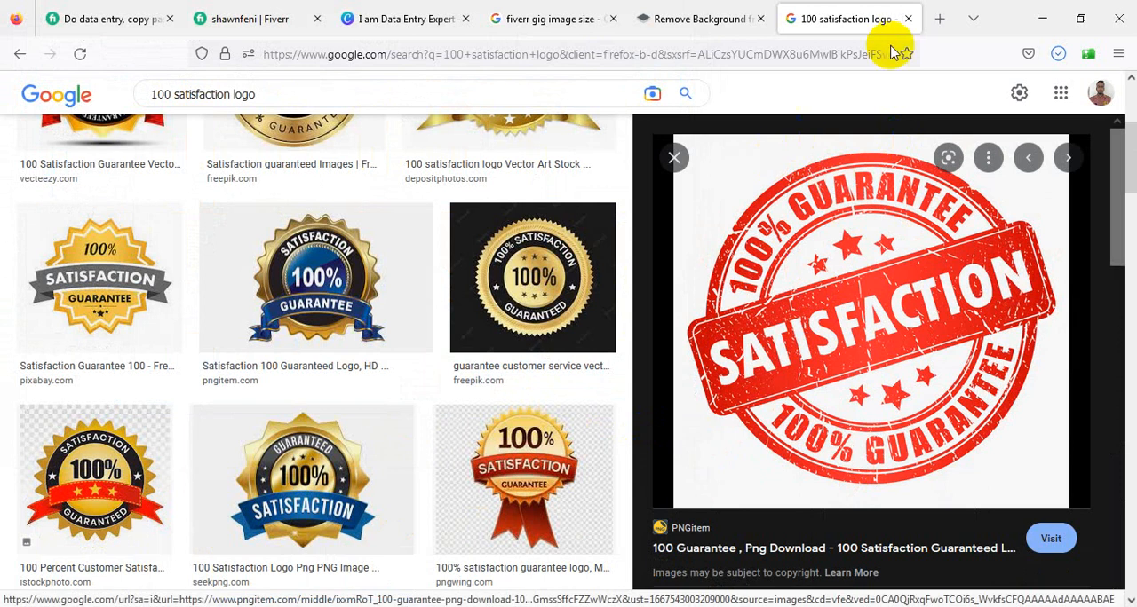
- Switch to remove.bg, remove the background of the saved satisfaction stamp and download the preview-size result
click(693, 9)
scroll(614, 257, up, 3)
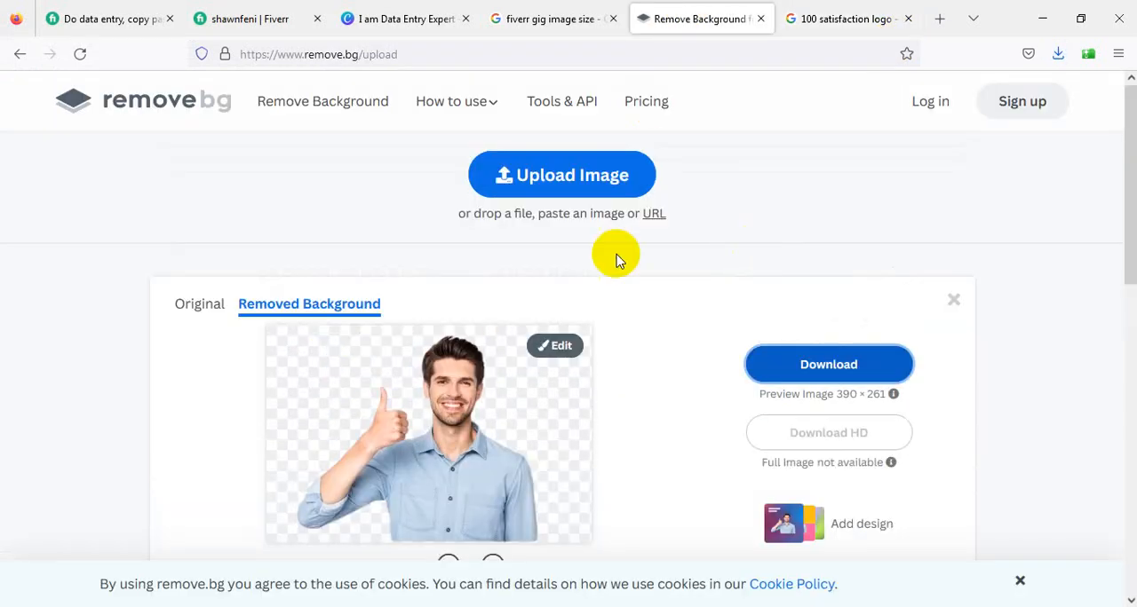
click(546, 191)
scroll(489, 177, down, 5)
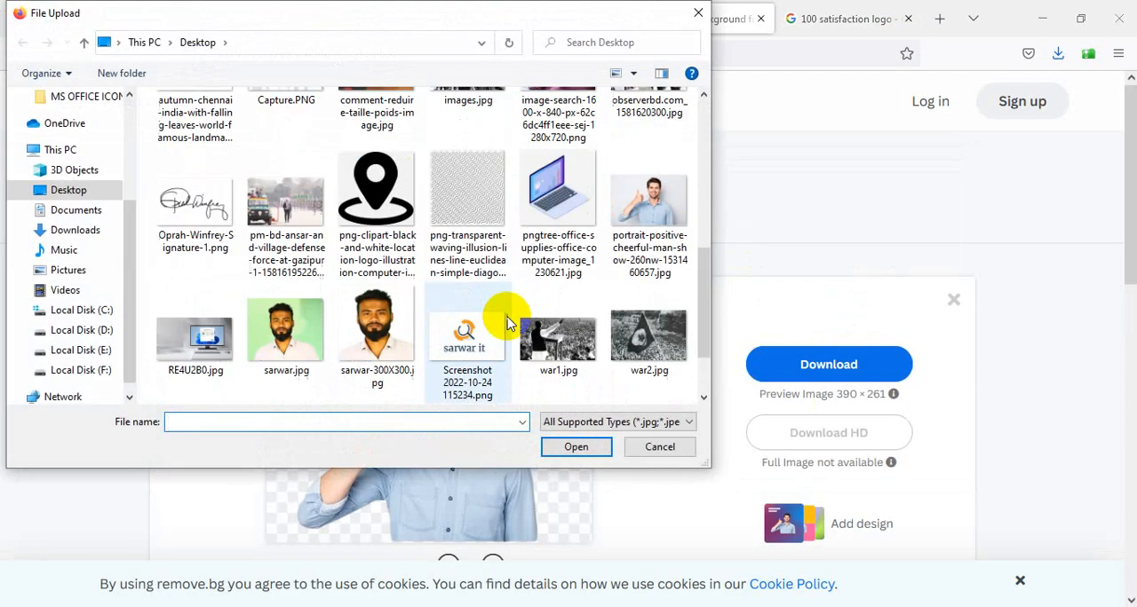
scroll(509, 320, up, 2)
scroll(511, 320, up, 2)
click(469, 238)
click(576, 447)
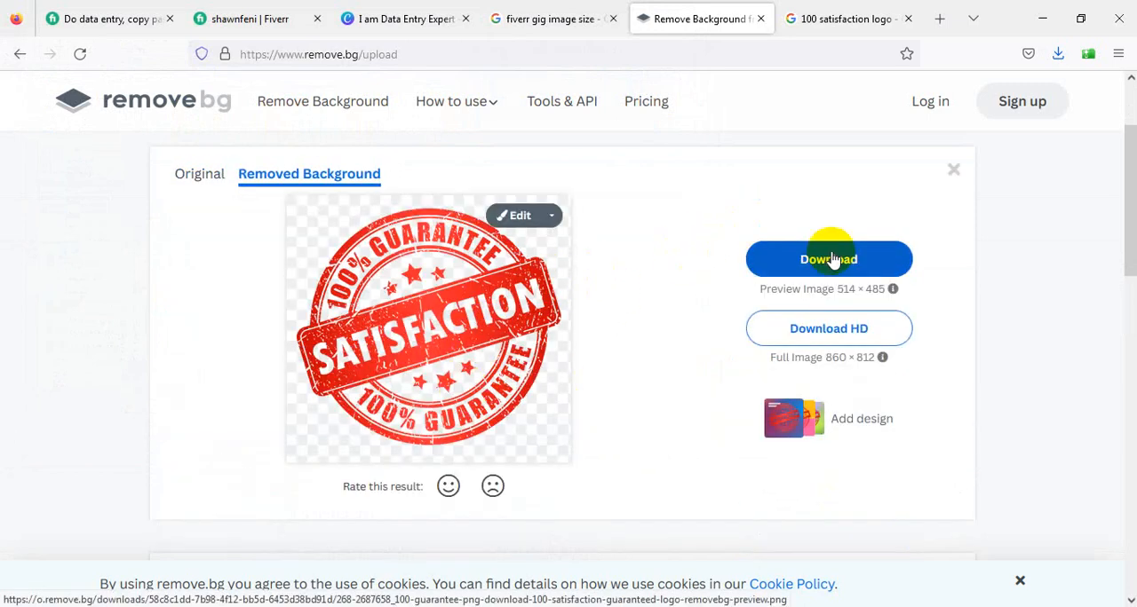
click(829, 258)
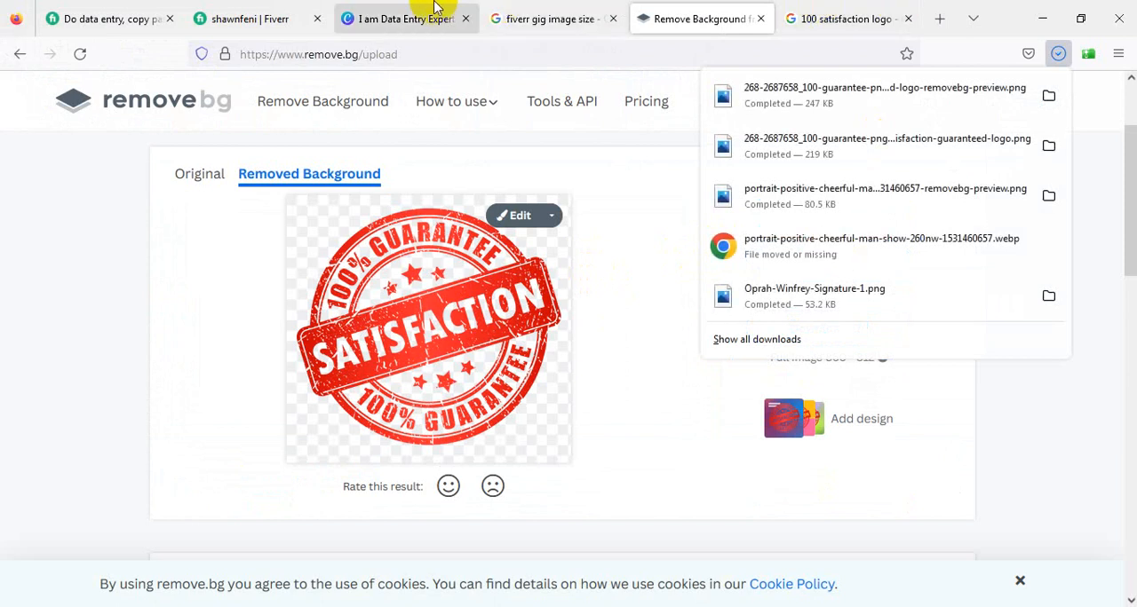
- Switch to Canva, upload the background-free satisfaction stamp from the Downloads folder and dismiss the Background Remover promotion
click(435, 7)
scroll(872, 359, up, 3)
click(223, 189)
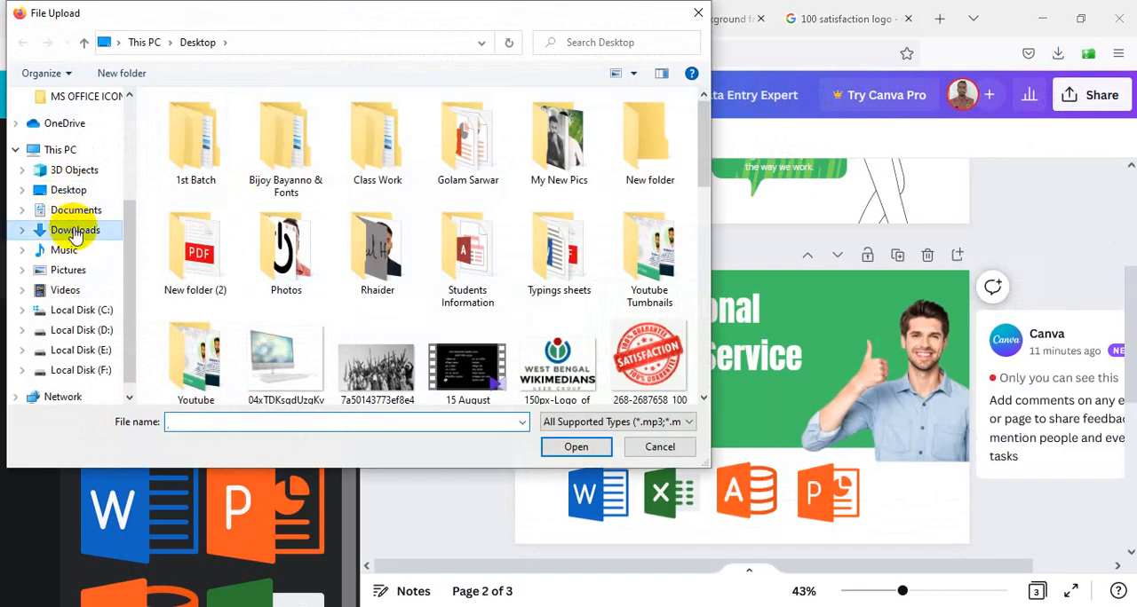
click(75, 230)
click(218, 191)
click(594, 453)
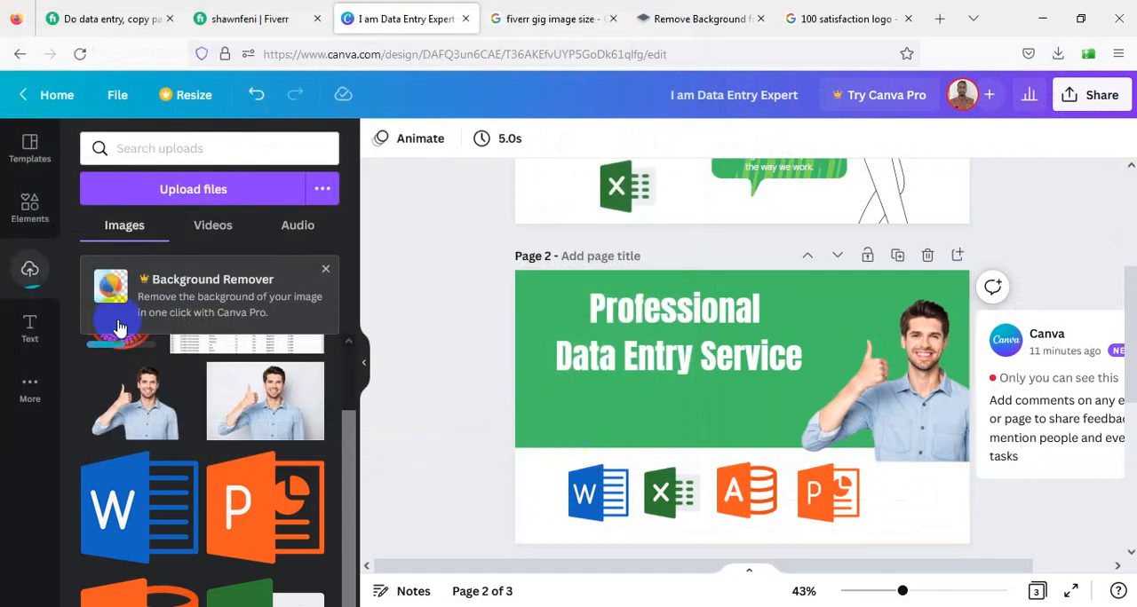
click(327, 274)
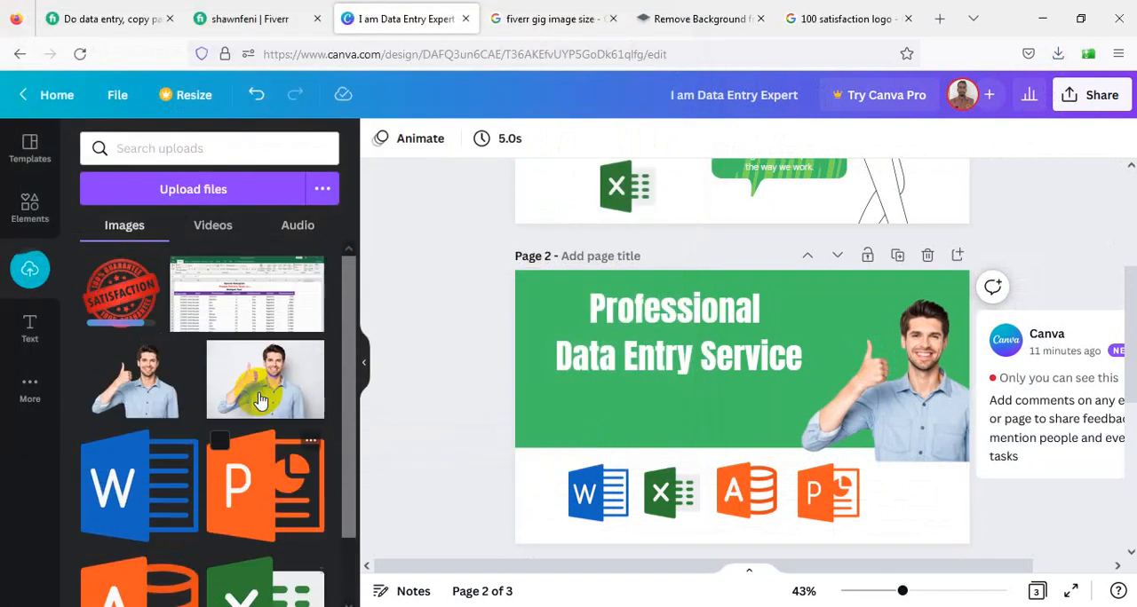
- Delete the Canva comment thread attached to page 2
click(1048, 330)
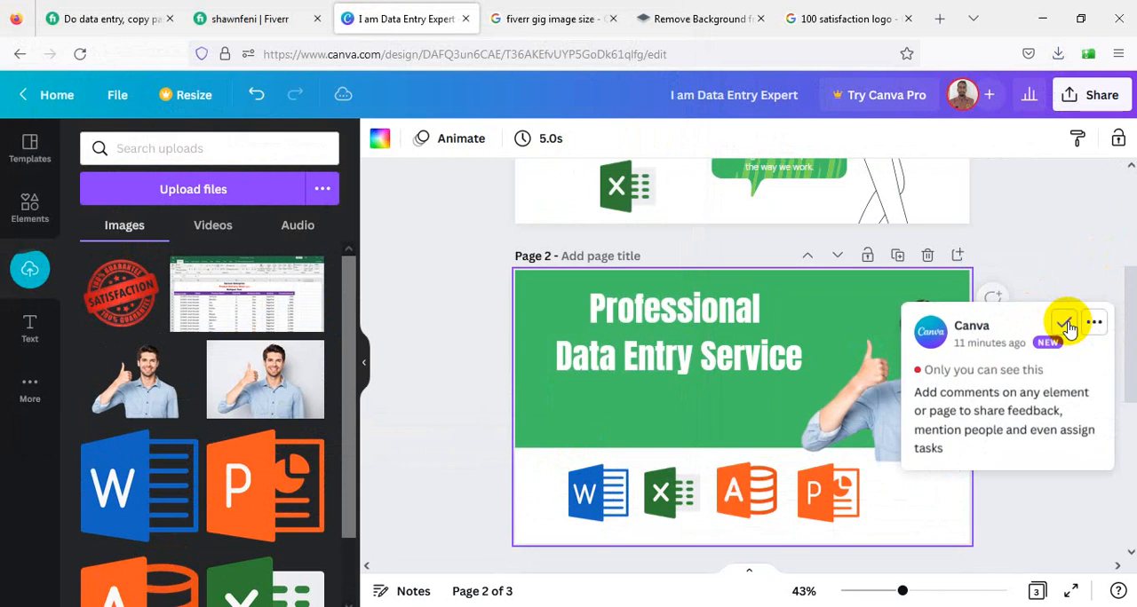
click(1073, 291)
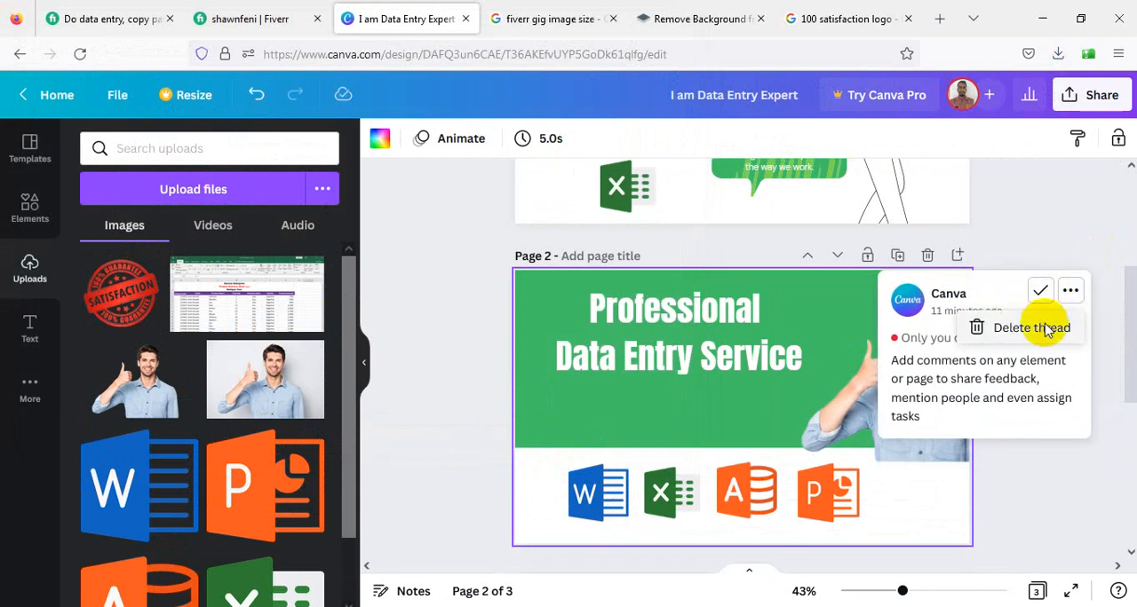
click(1021, 327)
- Add the satisfaction stamp to page 2, shrink it and place it in the page's lower right corner below the man
drag(138, 308, 714, 386)
drag(816, 484, 769, 433)
click(717, 400)
mouse_move(718, 400)
mouse_down()
mouse_move(624, 418)
mouse_move(675, 387)
mouse_move(732, 389)
mouse_up()
click(702, 418)
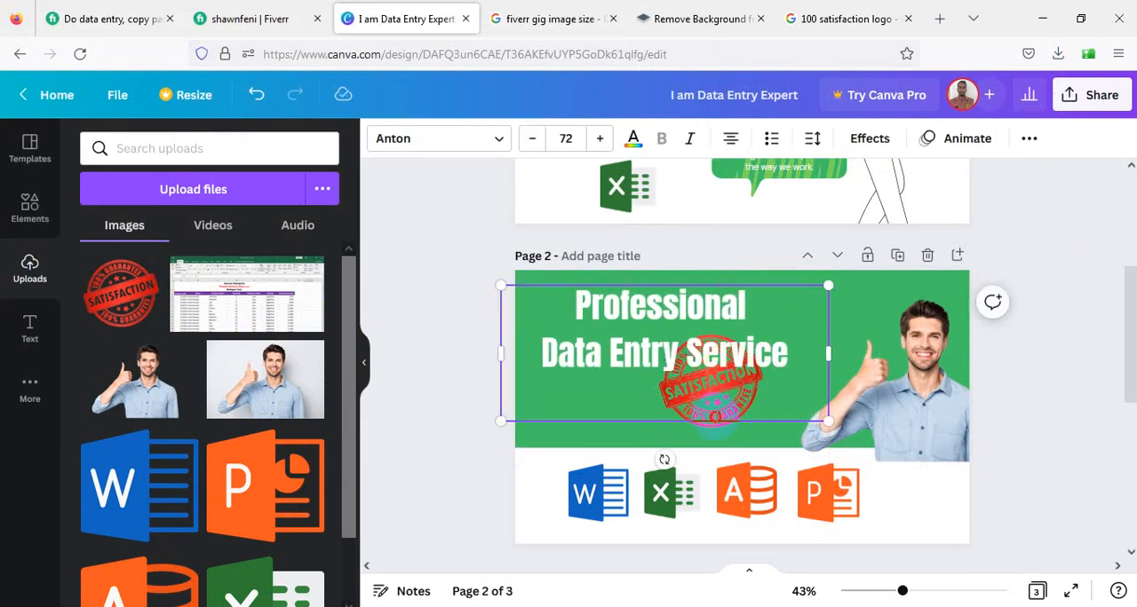
click(730, 431)
drag(730, 434, 930, 533)
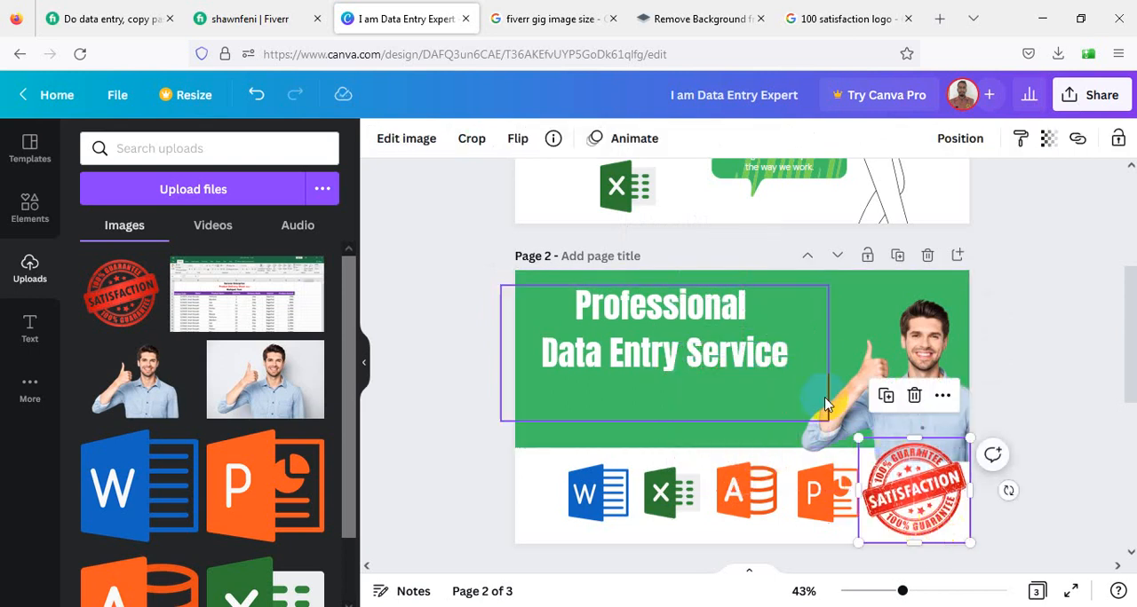
- Move the page 2 heading back into place on the green area and shift the four Office icons left, clear of the stamp
click(772, 368)
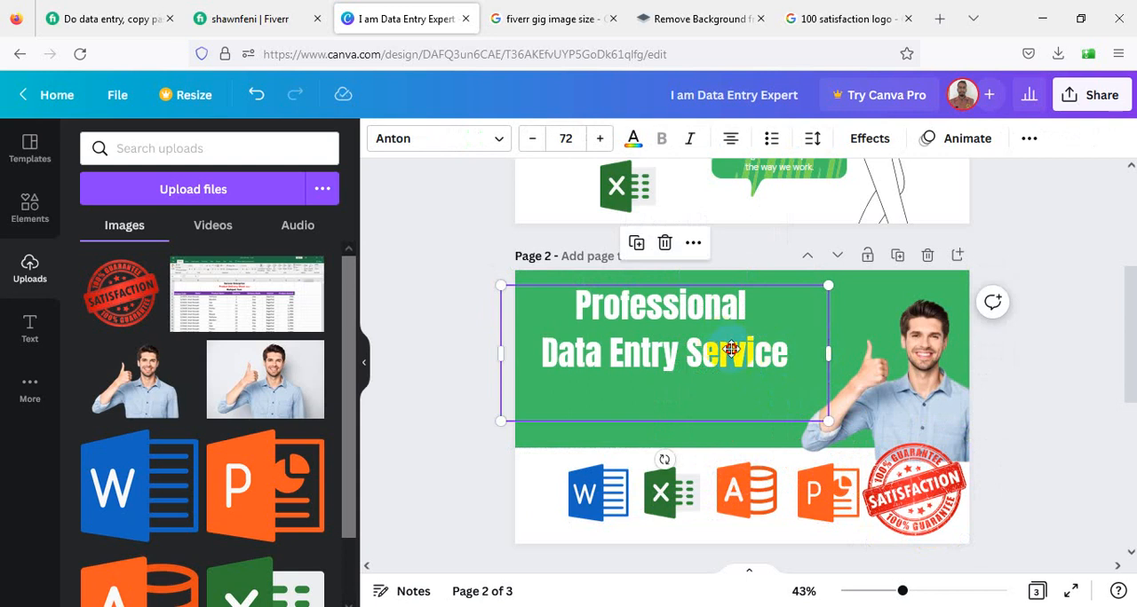
drag(730, 349, 738, 358)
click(596, 497)
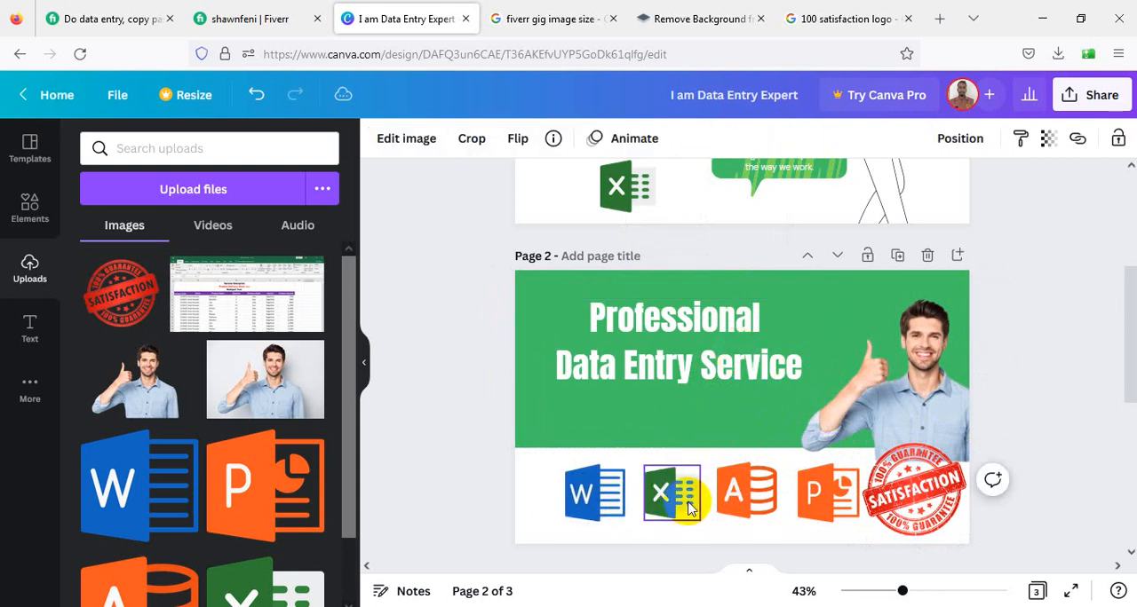
drag(691, 504, 657, 494)
drag(735, 502, 717, 504)
drag(808, 502, 782, 500)
click(802, 541)
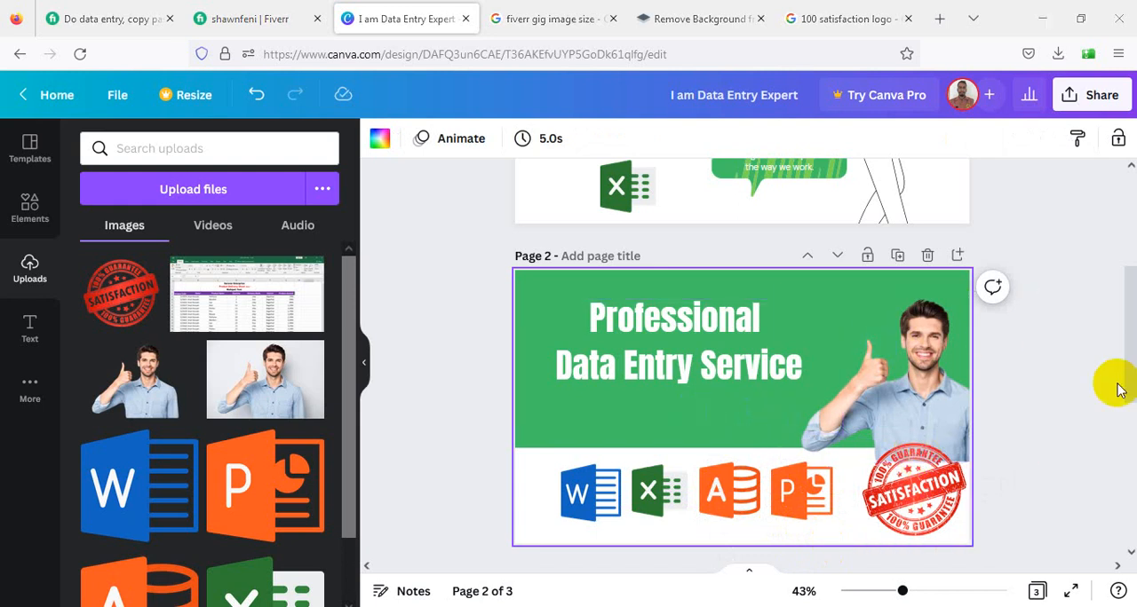
- Download all three pages of the design as PNG images
scroll(893, 332, up, 3)
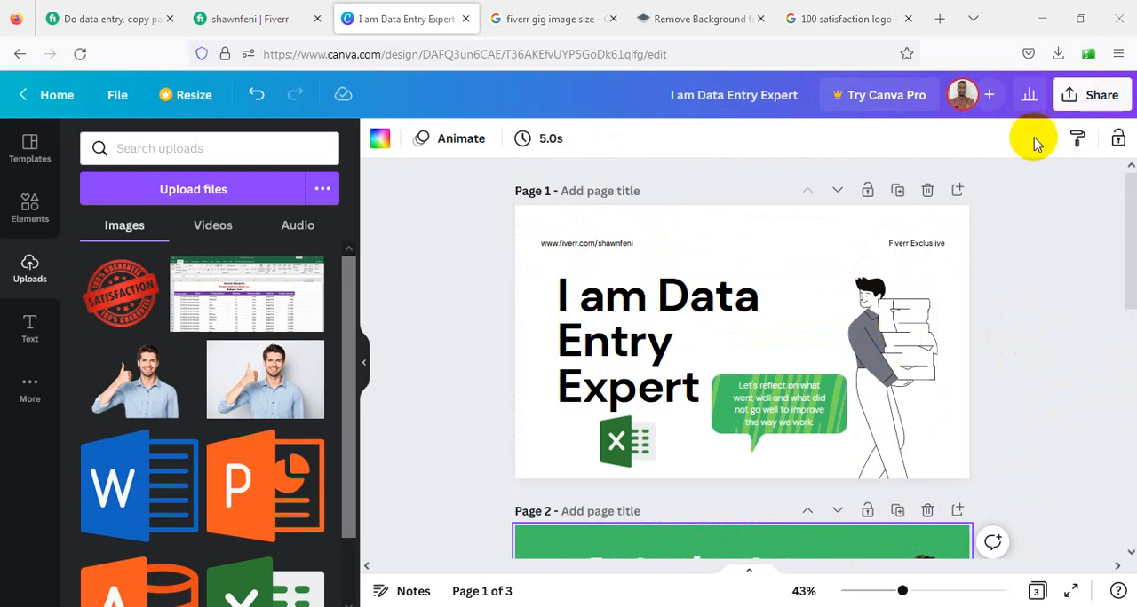
click(1099, 98)
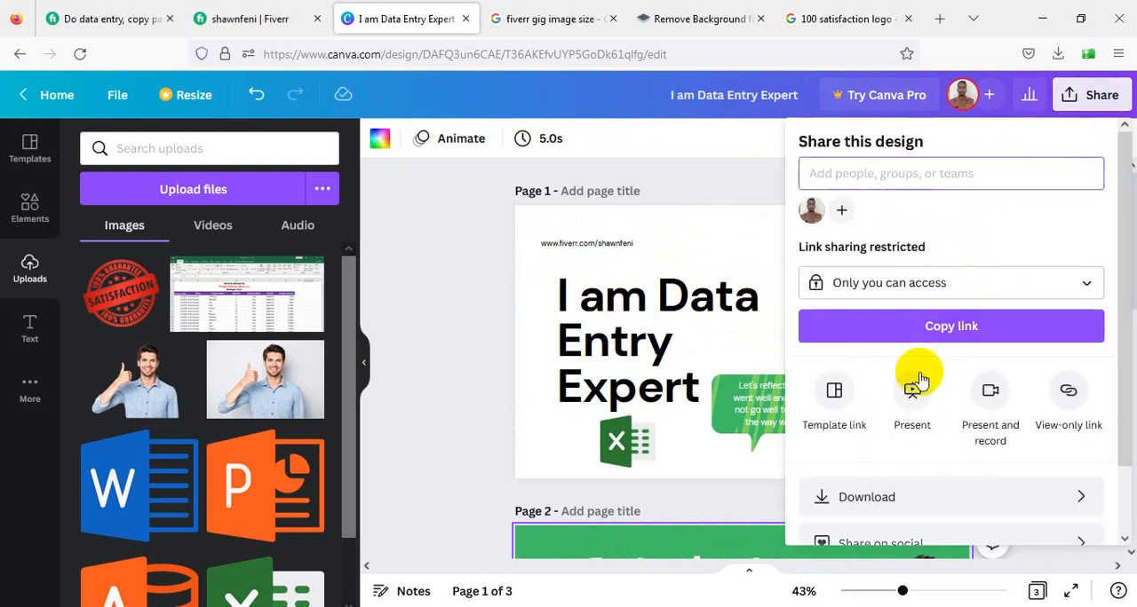
scroll(923, 390, down, 1)
click(924, 420)
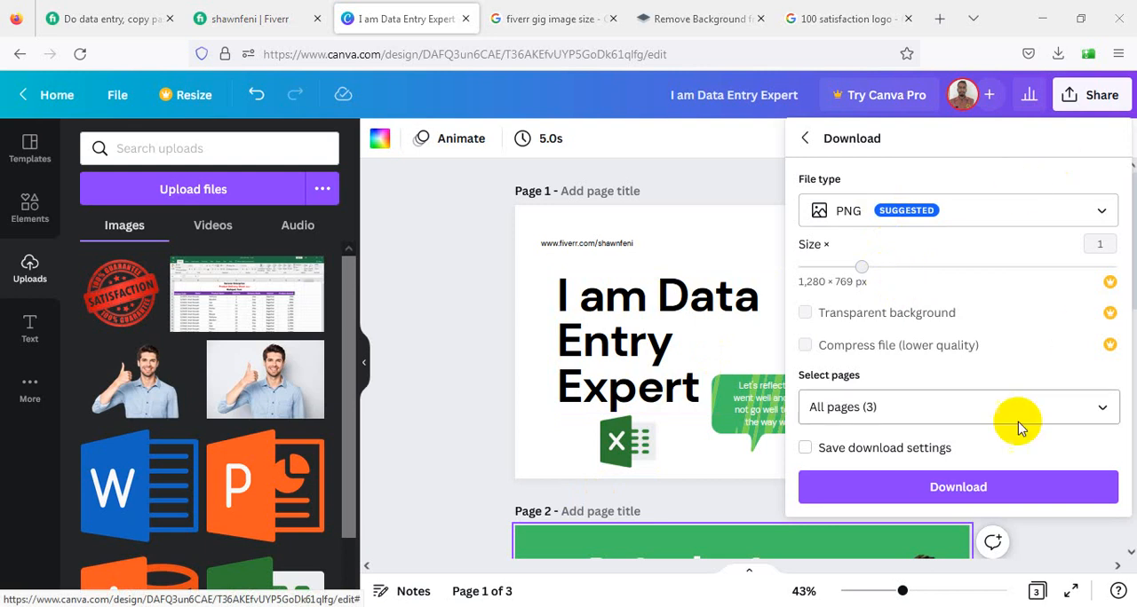
click(956, 486)
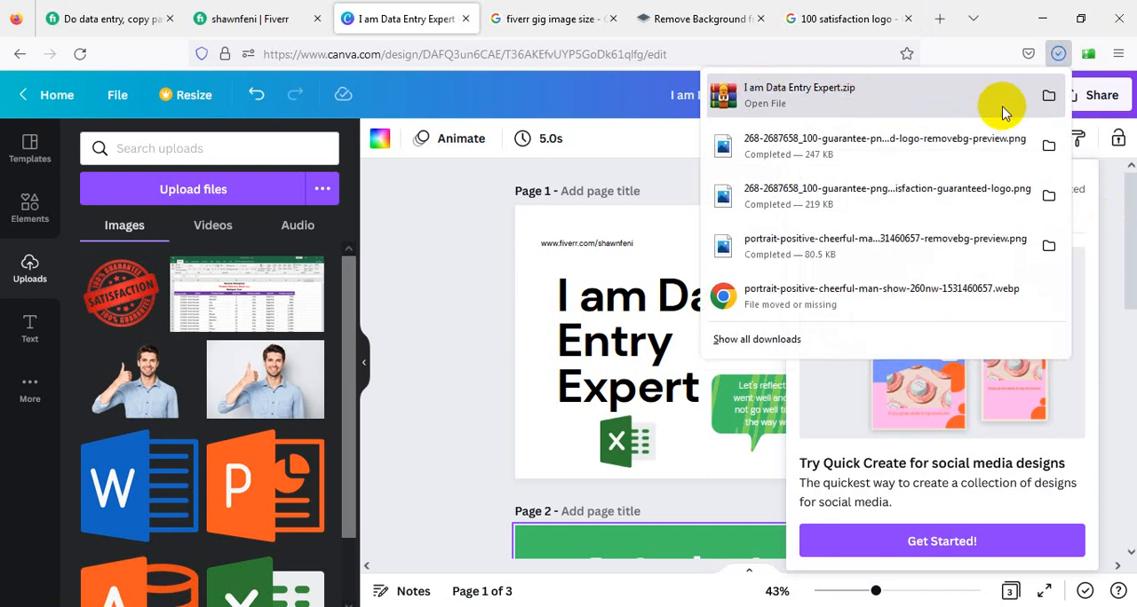
- Minimize the browser and close the Snipping Tool window
click(1045, 18)
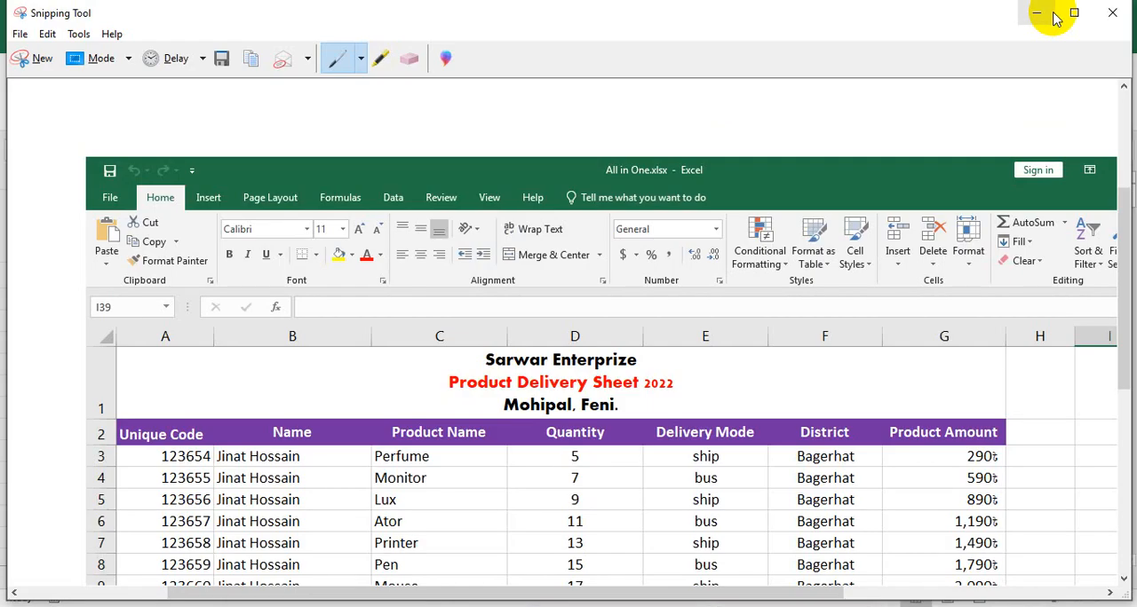
click(1112, 12)
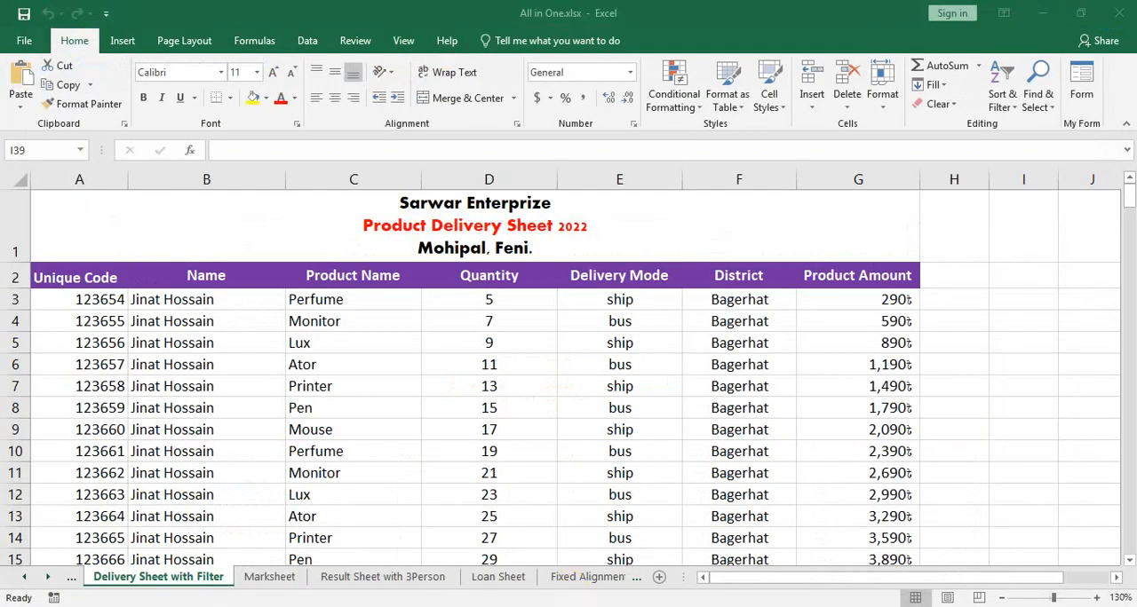
- Minimize the browser and the Excel workbook, switch to File Explorer and open the Downloads folder
key(alt+Tab)
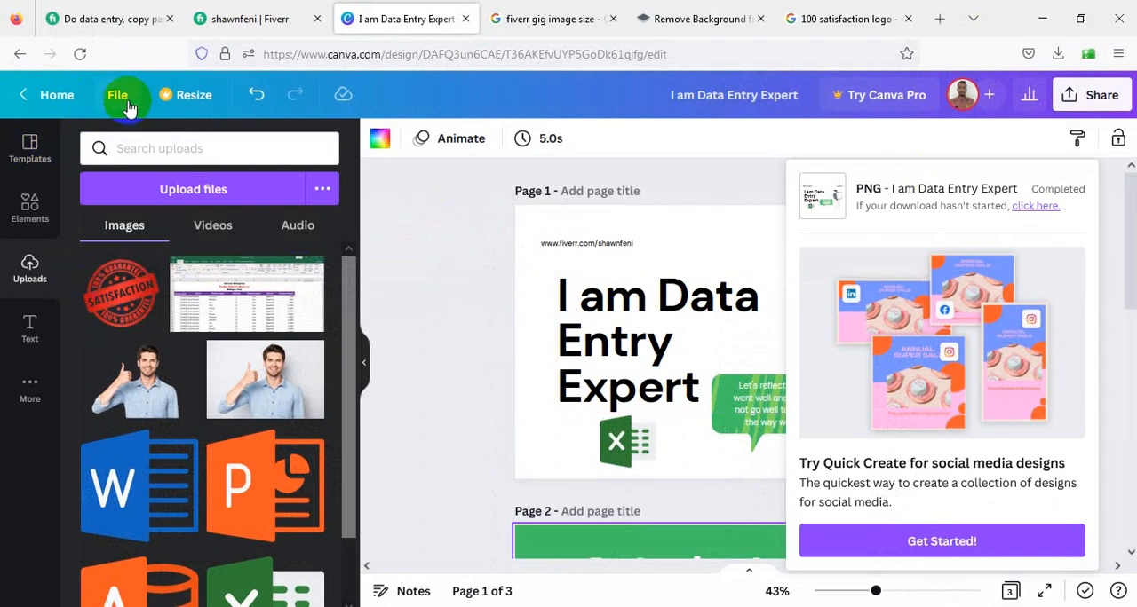
click(1042, 16)
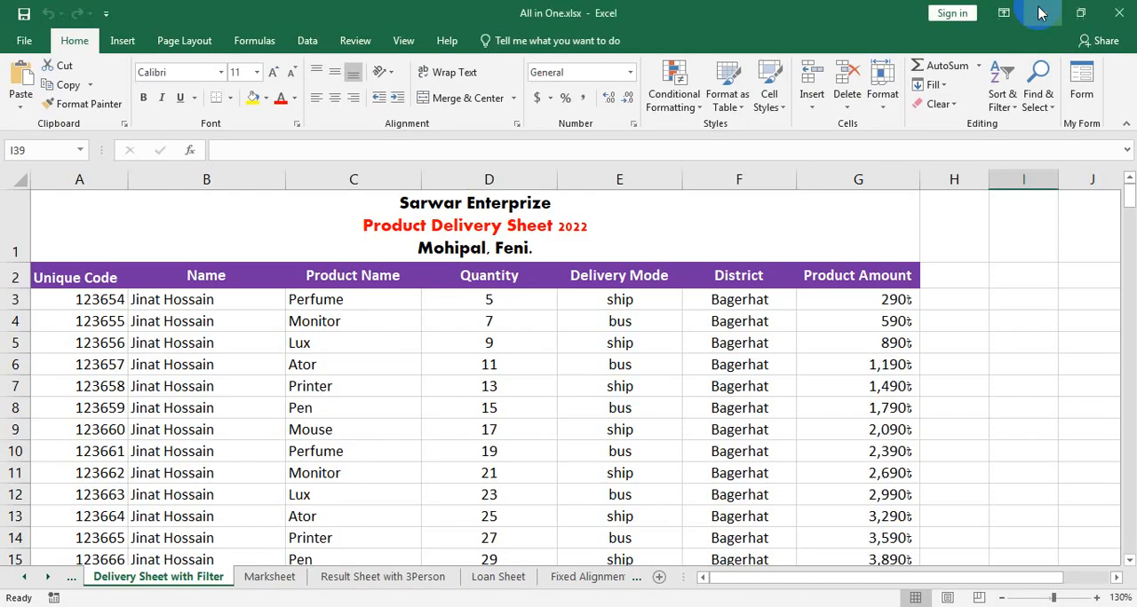
click(1042, 10)
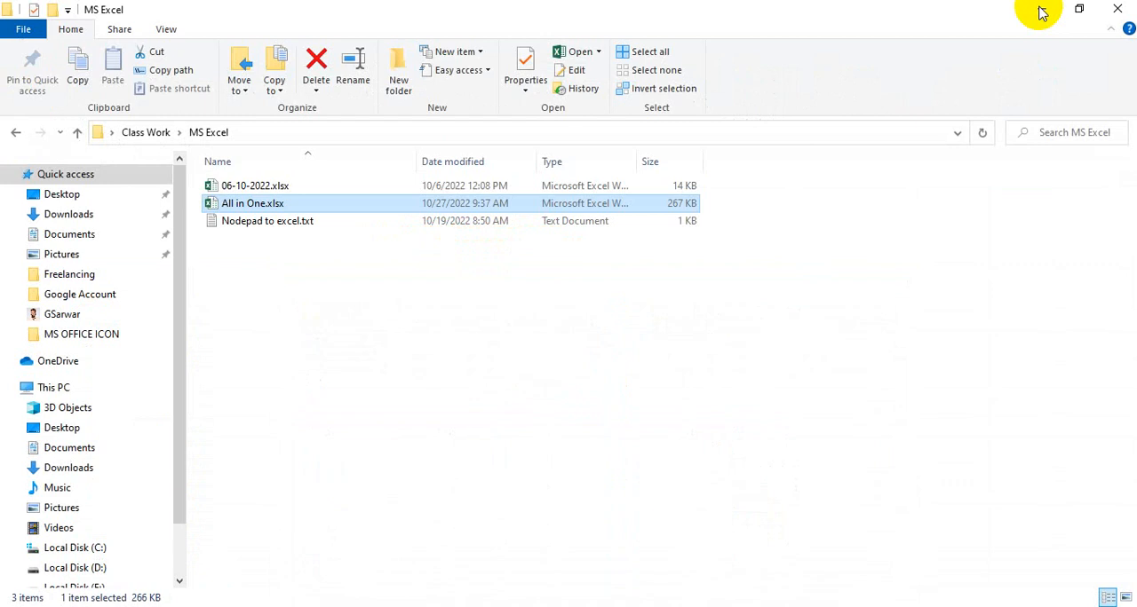
click(78, 217)
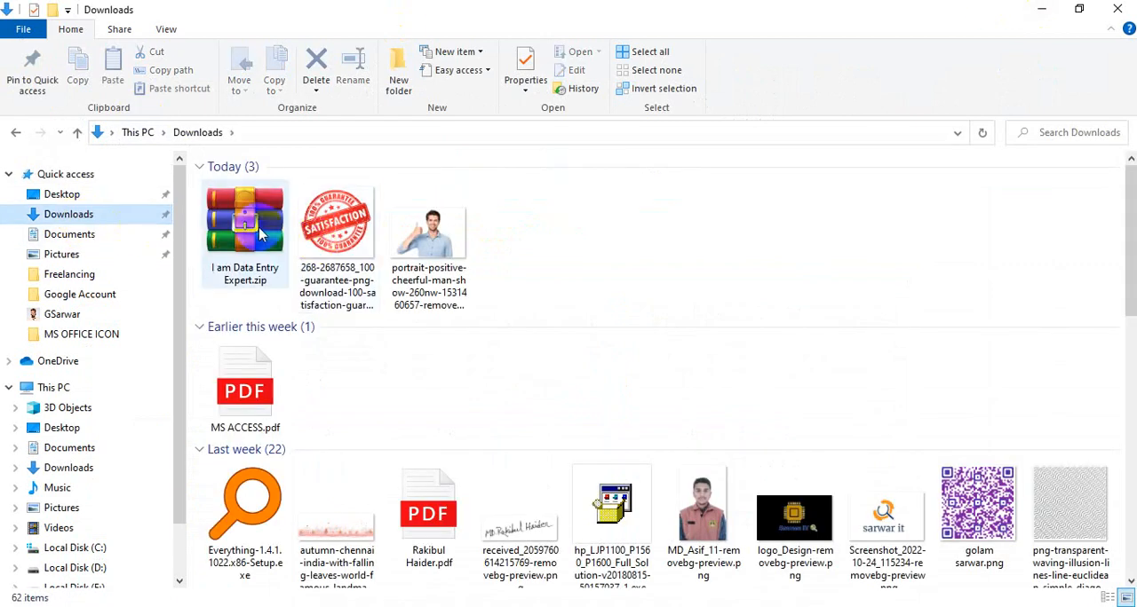
- Extract the archive "I am Data Entry Expert.zip" directly into the Downloads folder
drag(527, 302, 249, 241)
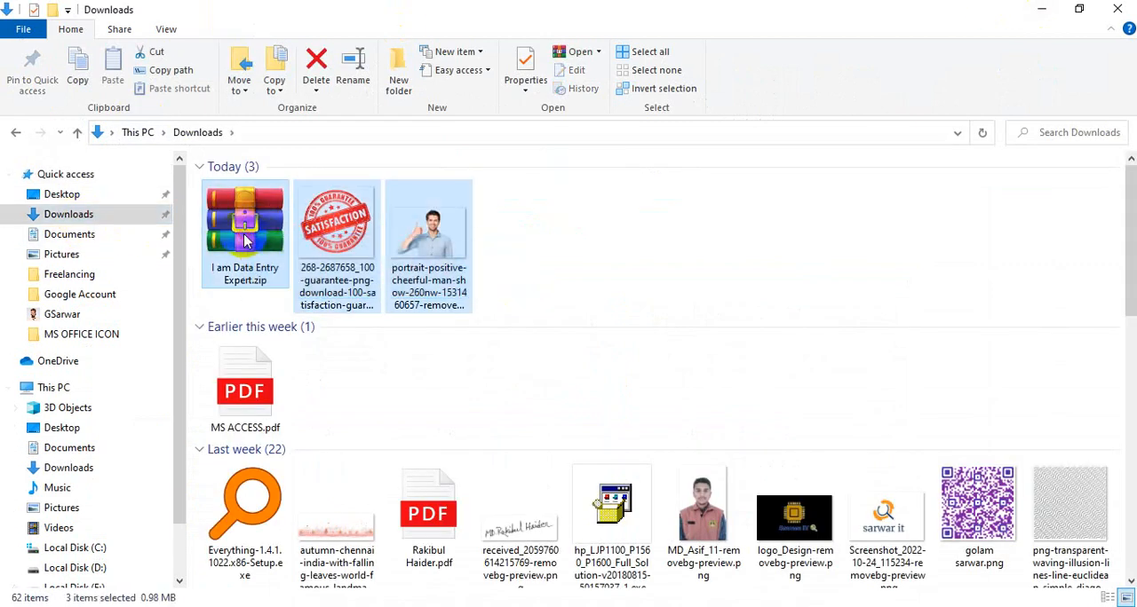
click(266, 242)
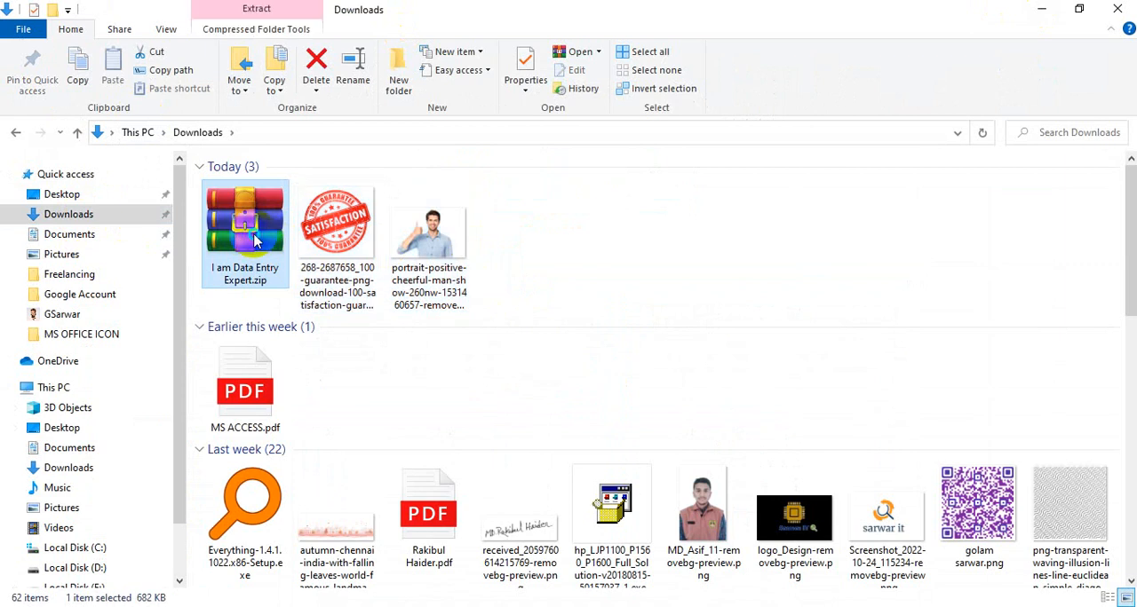
right_click(254, 233)
click(326, 279)
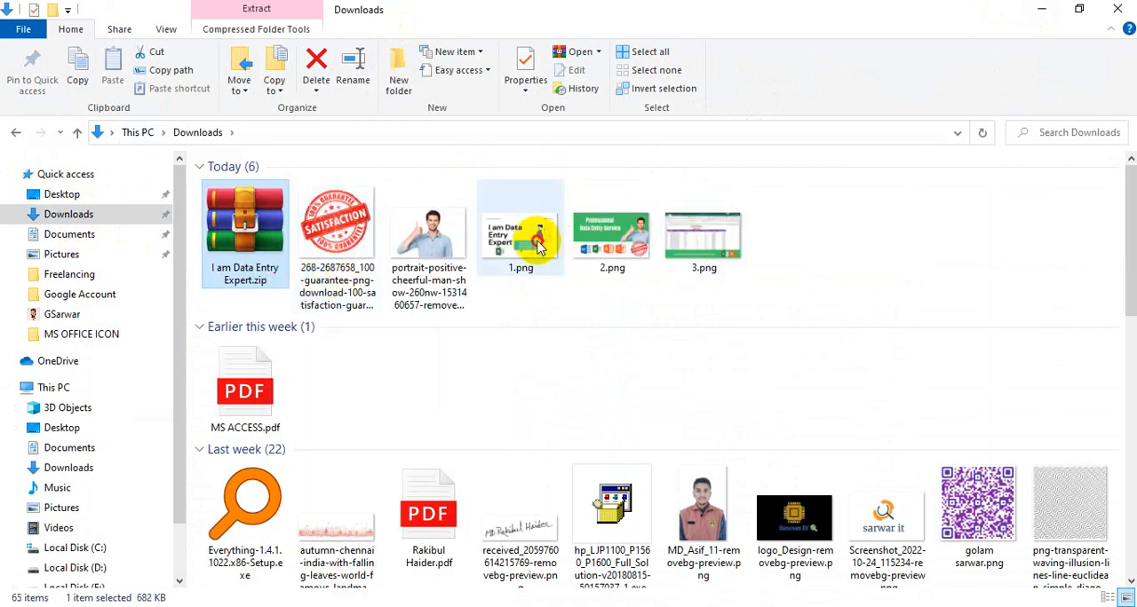
- View the extracted images 1.png, 2.png and 3.png in the photo viewer and close it
click(537, 245)
double_click(538, 245)
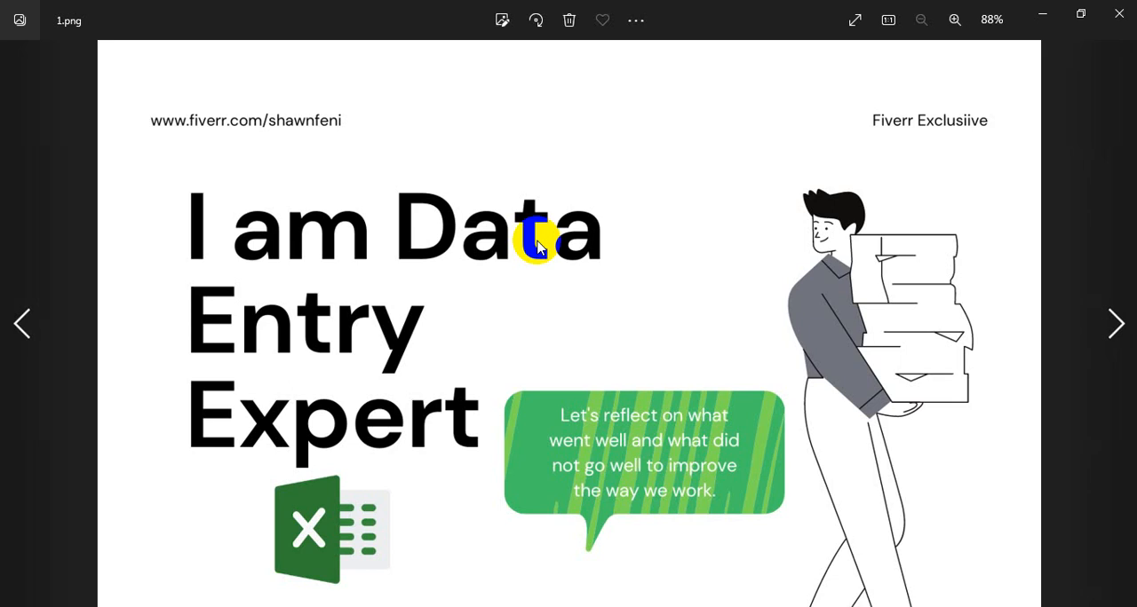
key(Right)
key(Left)
key(Right)
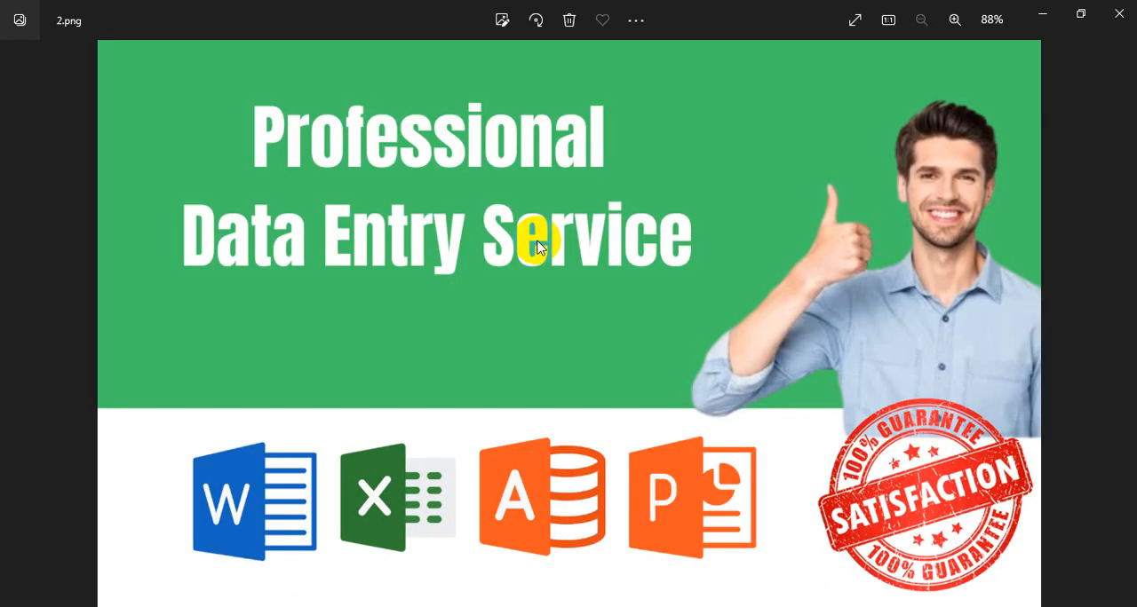
key(Right)
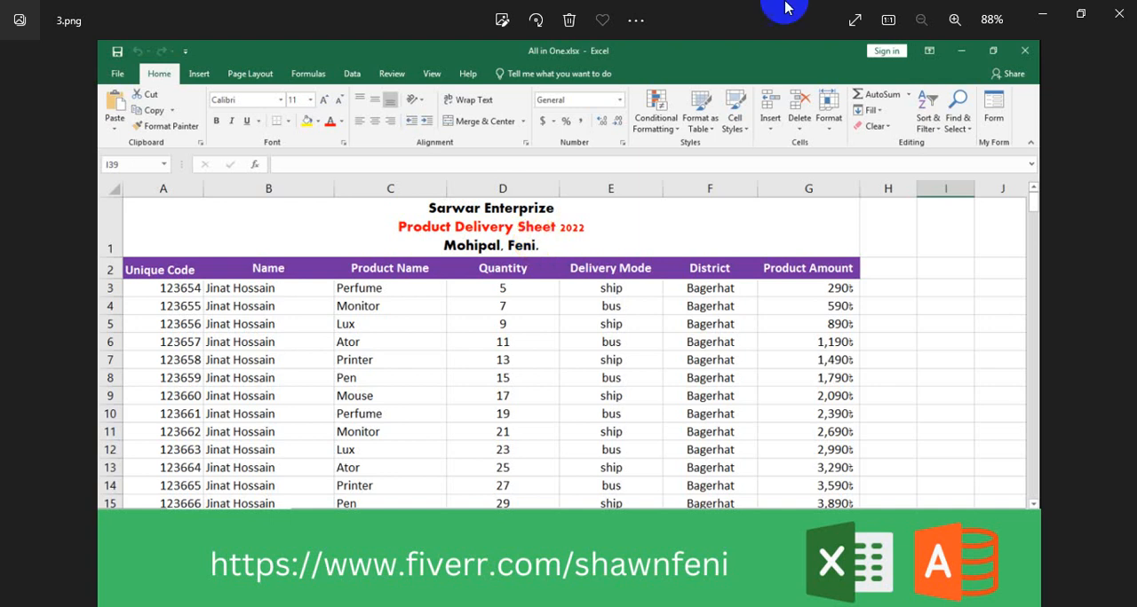
click(1128, 19)
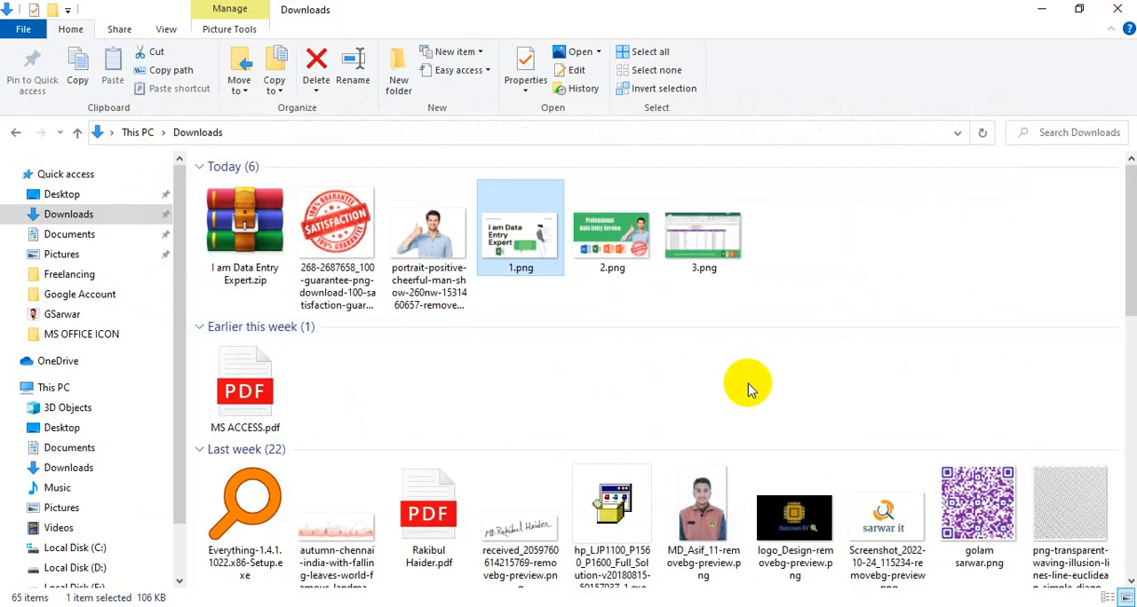